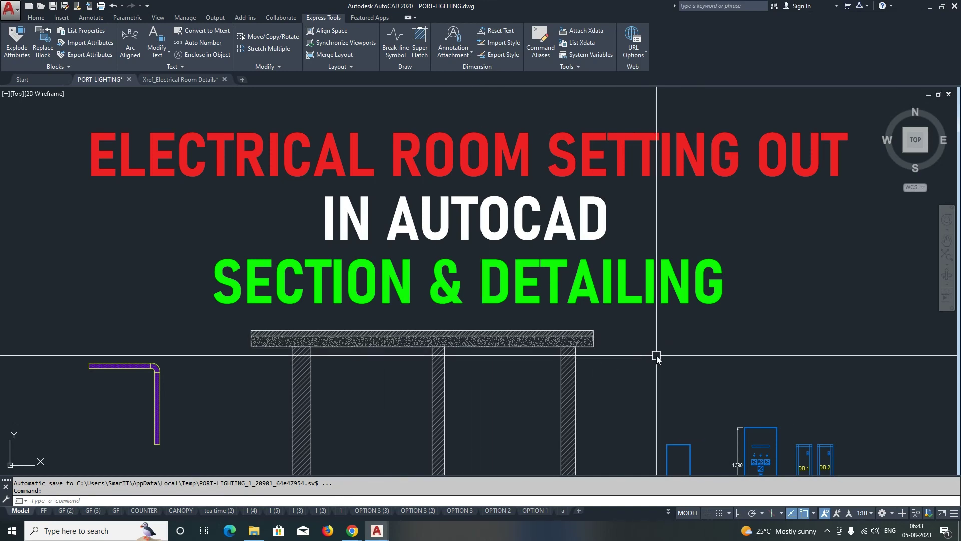
Step: Erase the 600x100mm cable tray text label beside the LV room plan
left_click(700, 296)
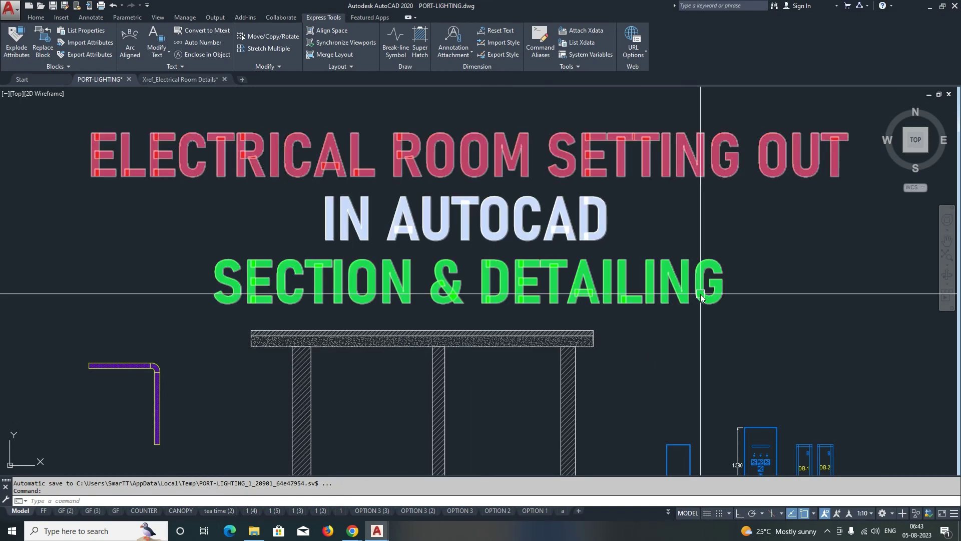
scroll(508, 332, "down", 3)
scroll(508, 351, "up", 3)
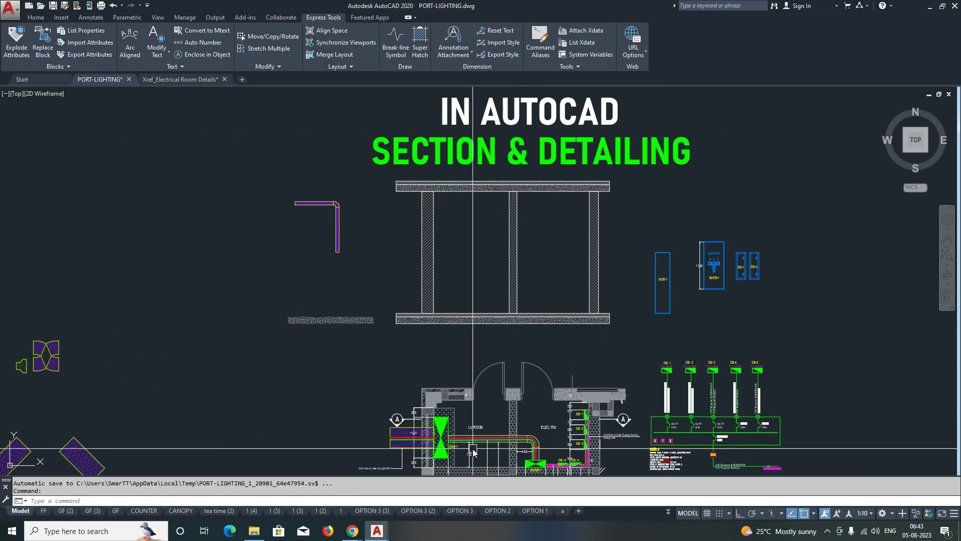
middle_click_drag(509, 466, 509, 381)
type("E")
key("Return")
left_click(314, 402)
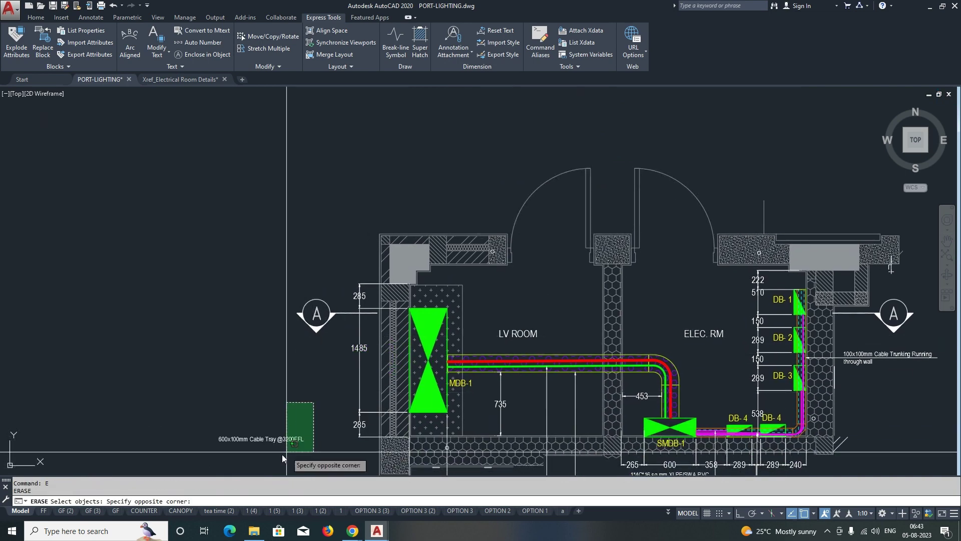
middle_click_drag(443, 383, 313, 362)
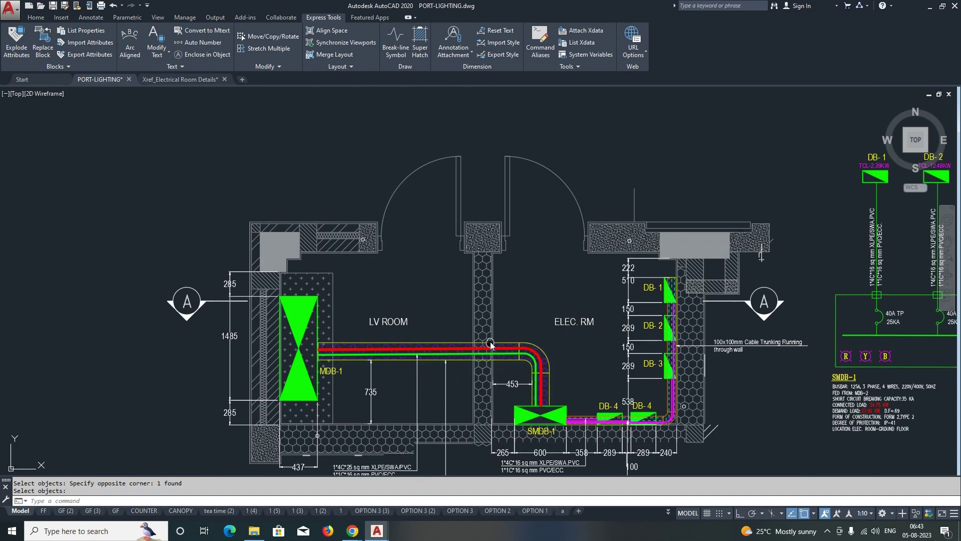
Step: Examine the LV room and electrical room plan, including panel positions, cable routes and the section frame above it
middle_click_drag(491, 345, 475, 343)
scroll(425, 350, "up", 3)
scroll(431, 319, "down", 2)
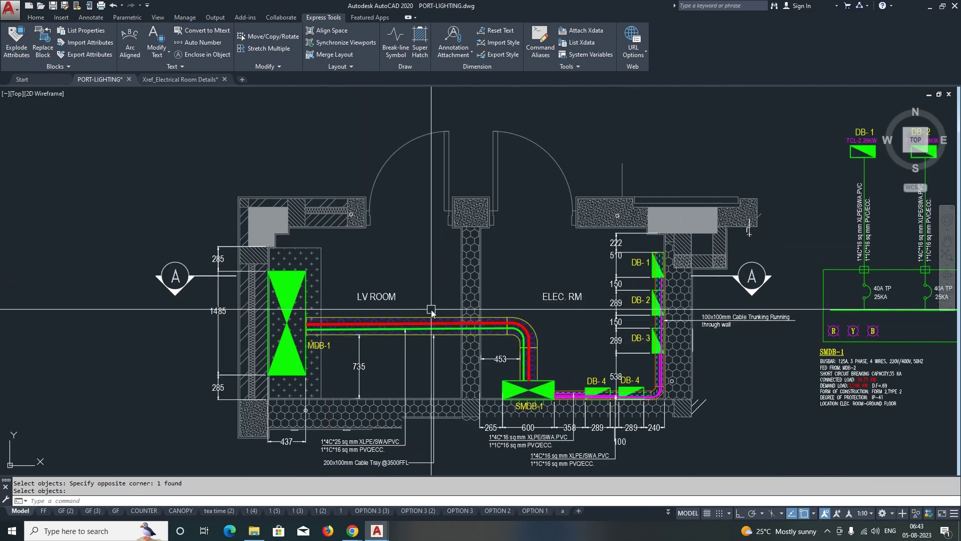
middle_click_drag(410, 377, 418, 331)
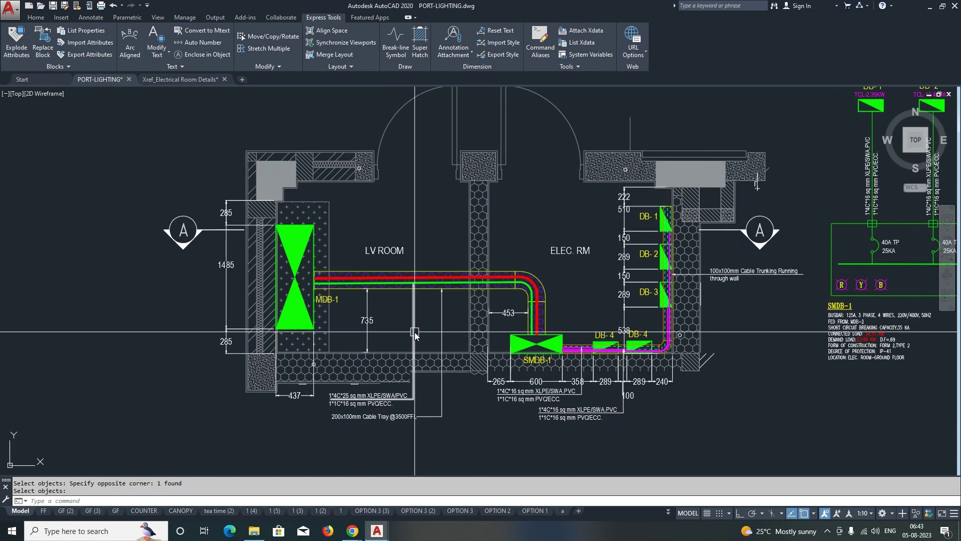
scroll(415, 335, "down", 5)
scroll(431, 266, "up", 5)
mouse_move(431, 266)
middle_mouse_down()
mouse_move(438, 275)
mouse_move(407, 275)
mouse_move(421, 268)
middle_mouse_up()
scroll(414, 369, "down", 3)
scroll(398, 395, "up", 2)
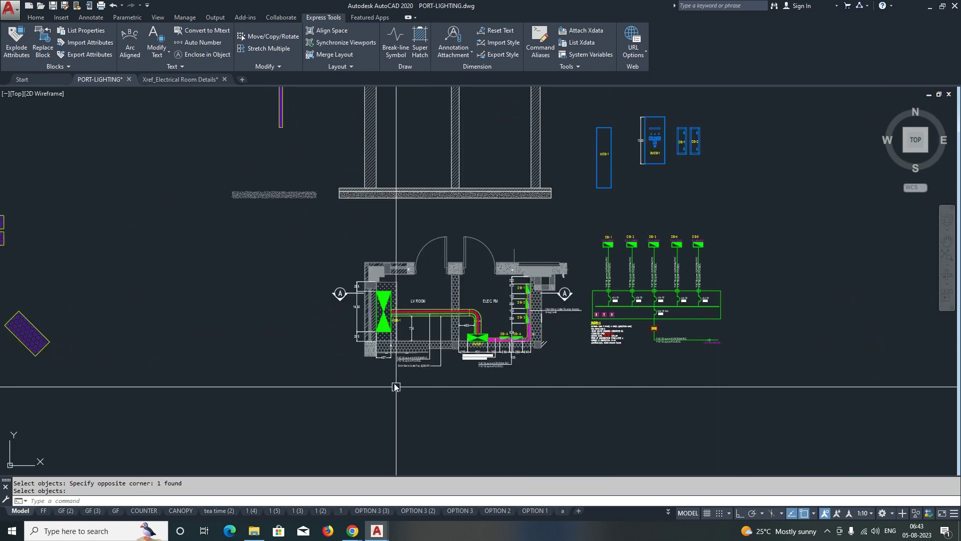
middle_click_drag(398, 394, 397, 424)
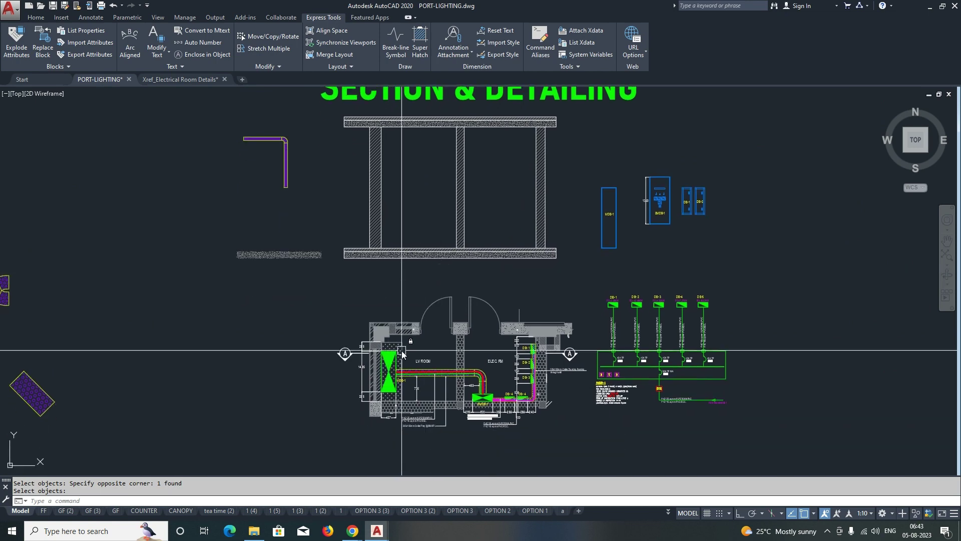
Step: Inspect the section A markers on both sides of the plan and where their cut passes through the panels
scroll(399, 373, "up", 2)
middle_click_drag(414, 399, 410, 408)
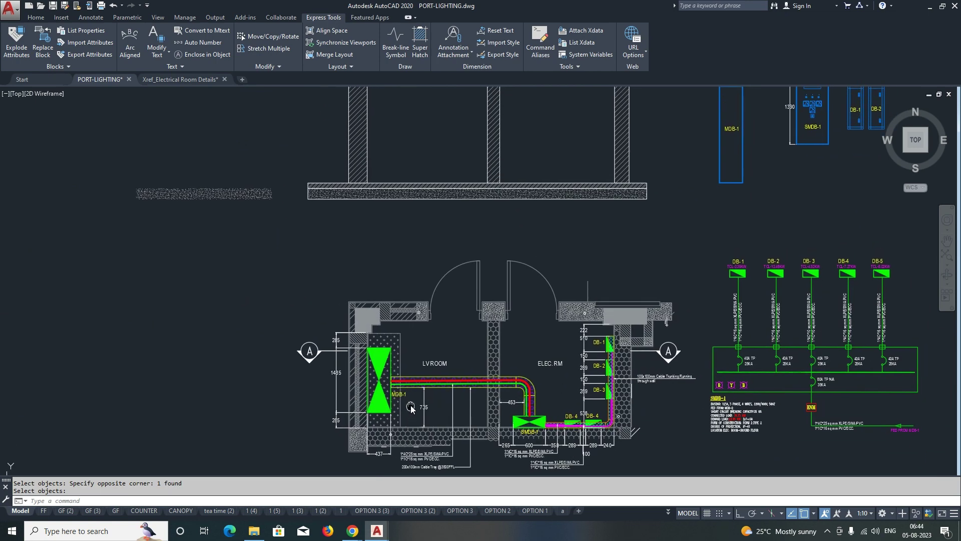
middle_click_drag(449, 369, 427, 369)
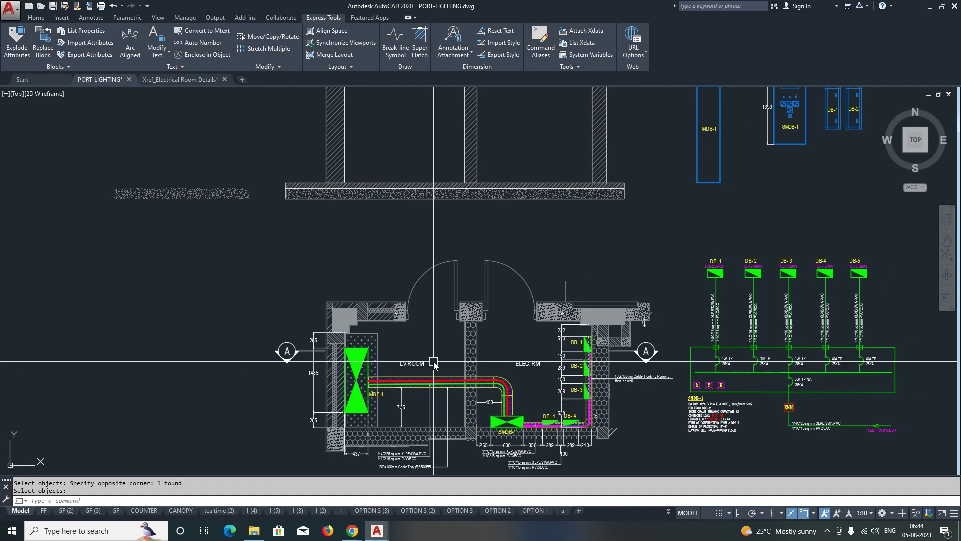
scroll(431, 362, "down", 3)
scroll(335, 363, "up", 7)
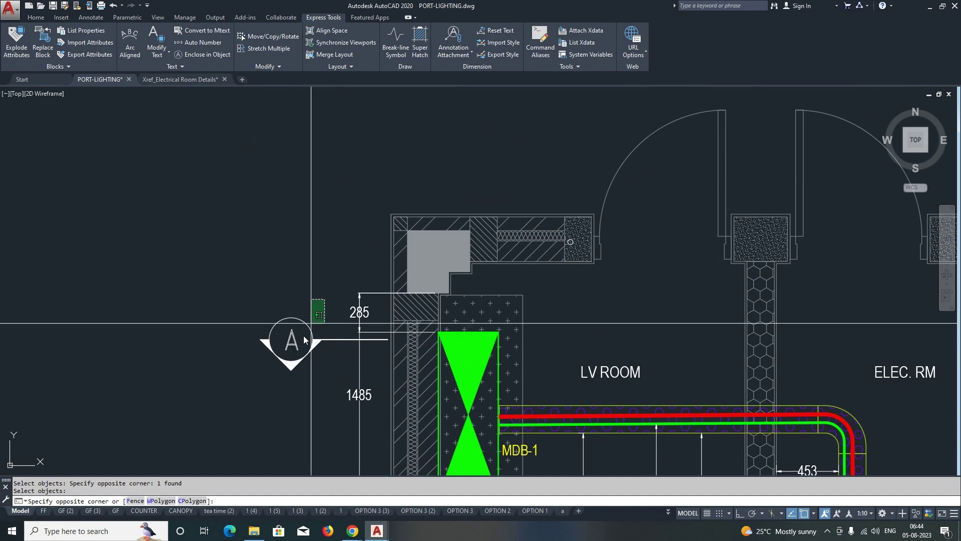
scroll(320, 326, "down", 3)
left_click(319, 335)
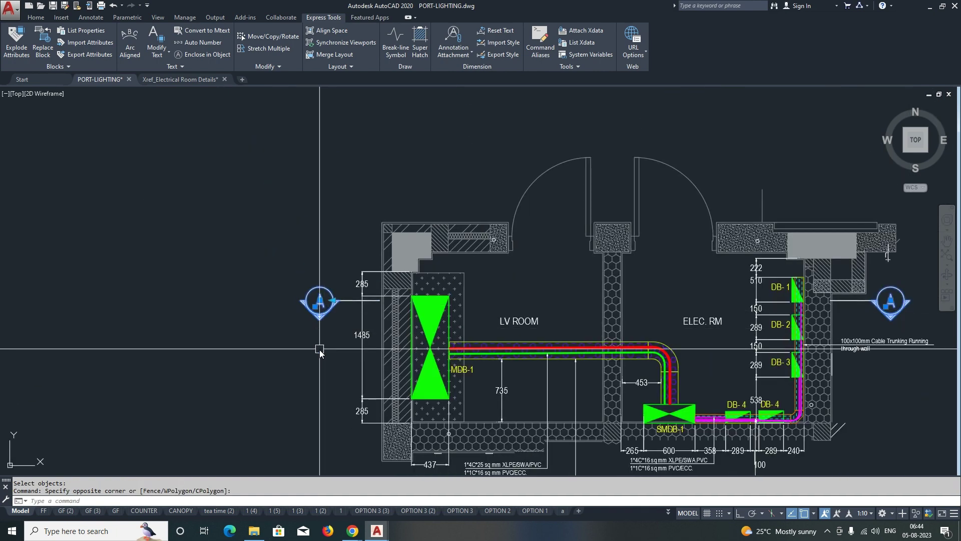
key("Escape")
middle_click_drag(323, 379, 237, 379)
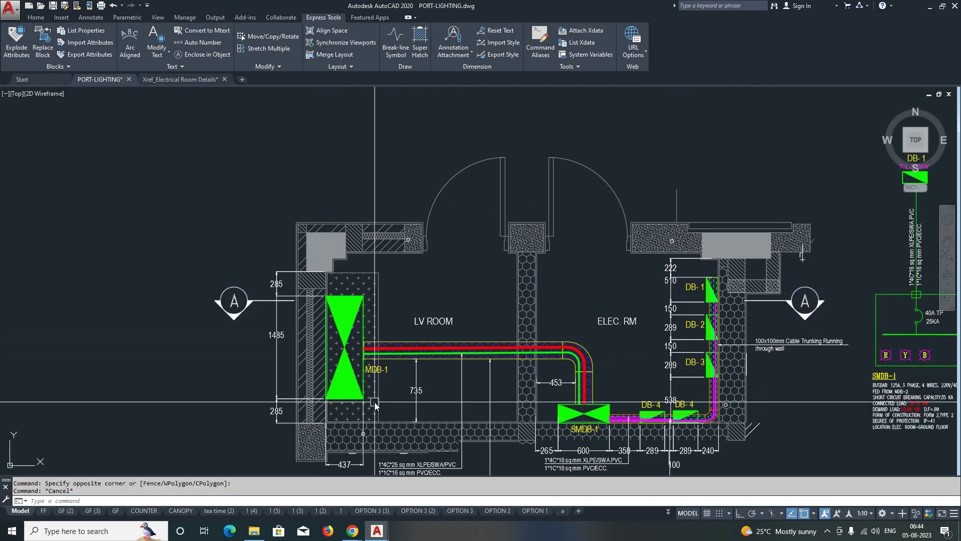
Step: Draw vertical construction lines through both side edges of MDB-1 in the plan, with ortho mode on
scroll(374, 403, "up", 8)
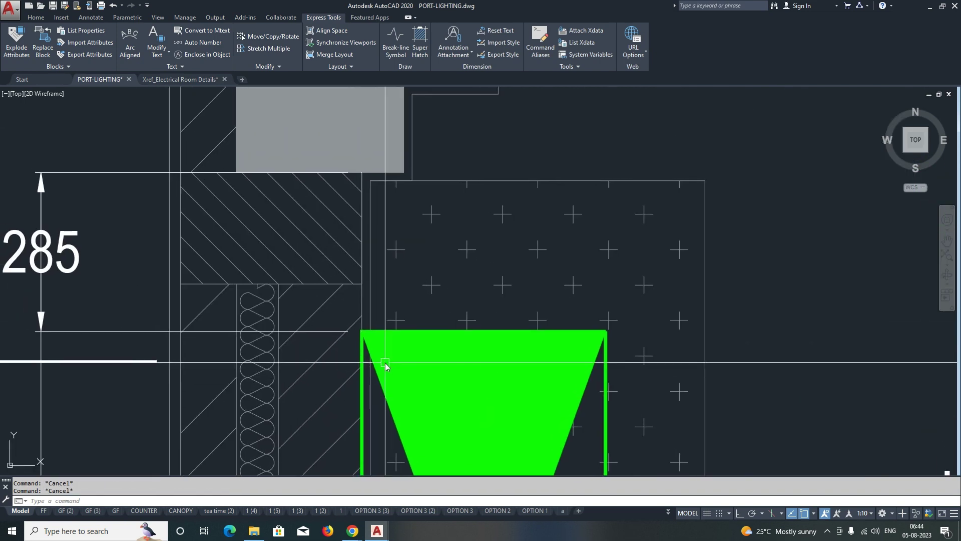
key("Return")
left_click(361, 332)
scroll(369, 286, "up", 4)
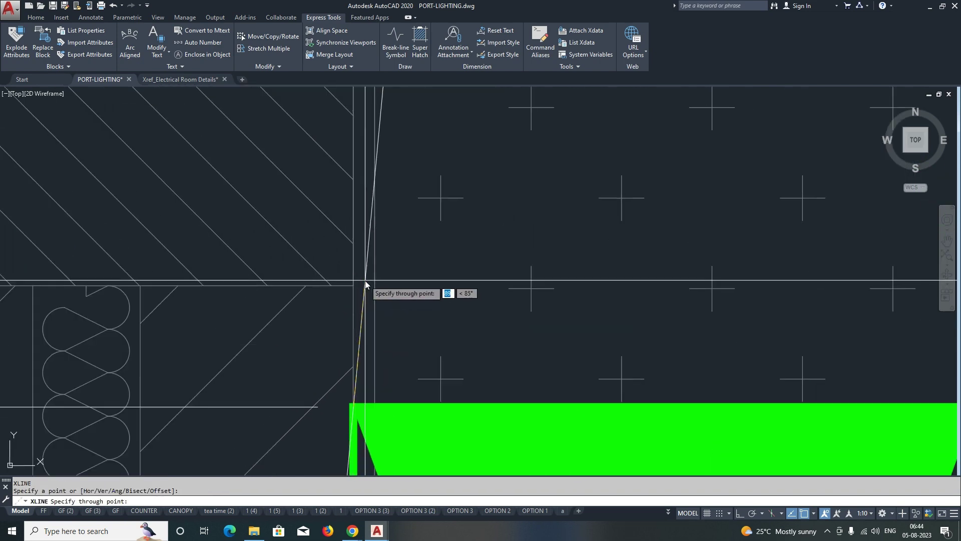
scroll(360, 281, "down", 4)
key("F8")
key("Escape")
key("Return")
left_click(600, 333)
left_click(608, 167)
key("Escape")
Step: Move the MDB-1 elevation into the section, standing on the floor between the two construction lines
scroll(512, 259, "down", 6)
scroll(508, 306, "up", 2)
mouse_move(504, 296)
middle_mouse_down()
mouse_move(490, 330)
mouse_move(444, 262)
mouse_move(529, 274)
middle_mouse_up()
left_click(652, 189)
left_click(700, 309)
key("Return")
left_click(686, 296)
scroll(361, 284, "up", 5)
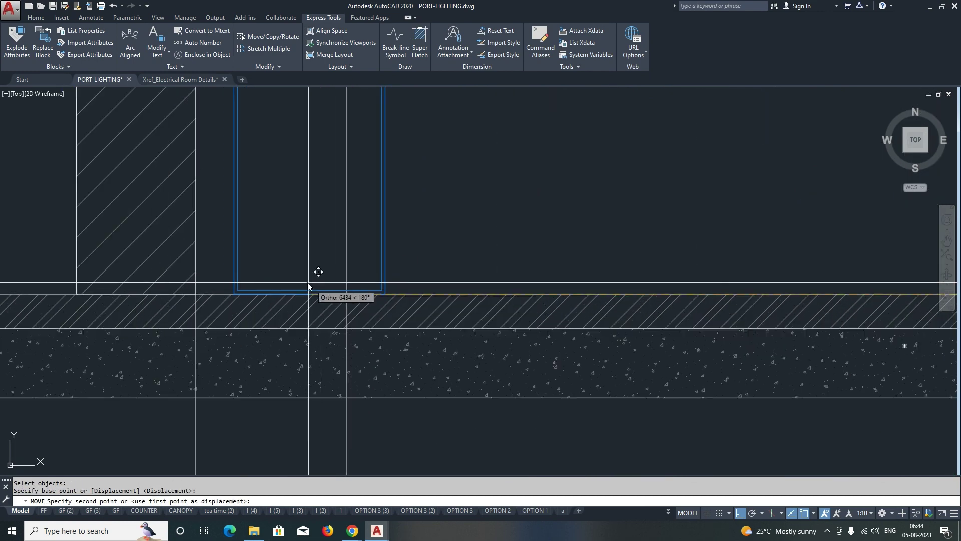
scroll(287, 263, "down", 3)
left_click(377, 335)
Step: Move the MDB-1 elevation again so its lower corner sits exactly where the wall face meets the floor
type("M")
key("Return")
left_click(261, 154)
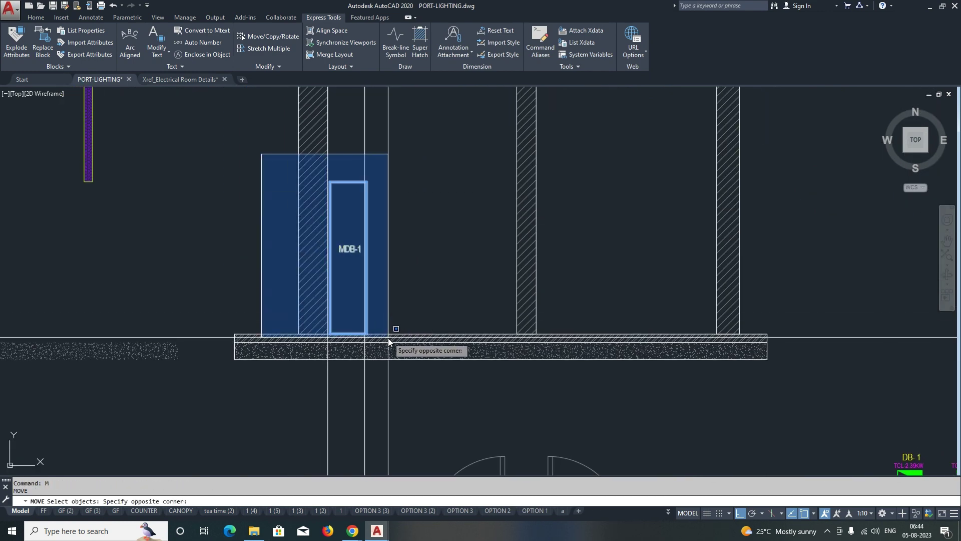
left_click(388, 337)
scroll(317, 338, "up", 5)
key("Return")
left_click(383, 305)
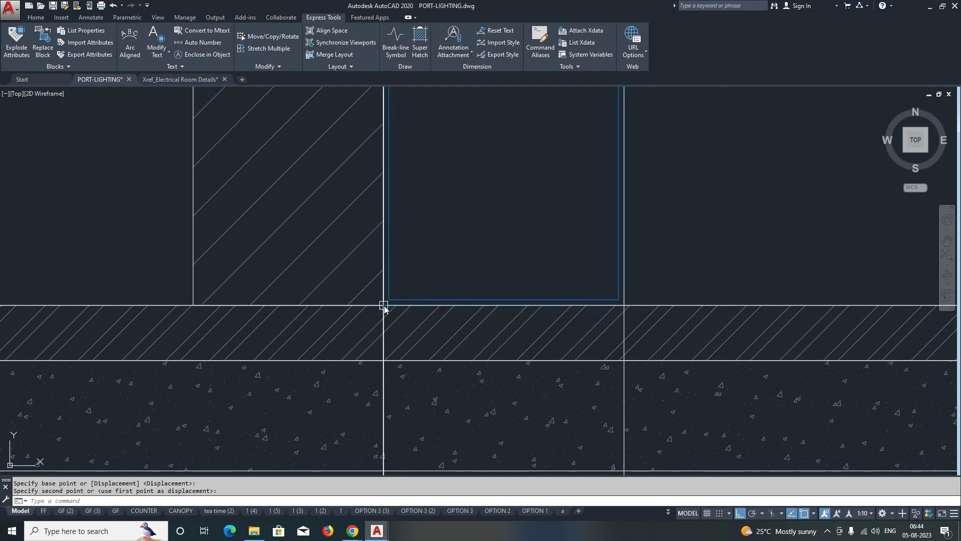
scroll(383, 305, "down", 4)
scroll(433, 250, "up", 5)
left_click(431, 263)
scroll(431, 260, "down", 5)
scroll(431, 257, "up", 5)
left_click(440, 193)
left_click(422, 173)
key("Escape")
Step: Add a vertical linear dimension for the height of MDB-1, placed on the outer side of the adjacent wall
type("DLI")
key("Return")
scroll(411, 303, "up", 5)
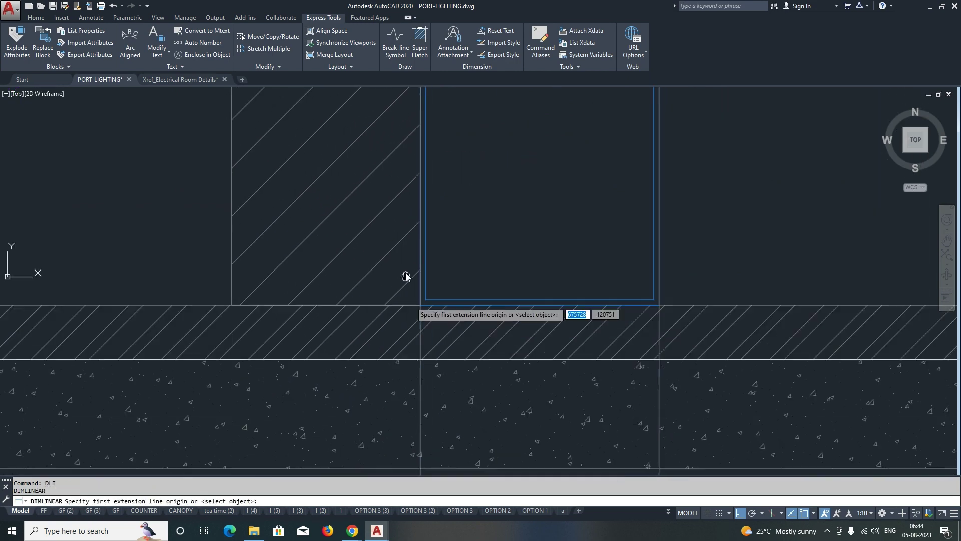
left_click(421, 303)
scroll(421, 302, "down", 4)
scroll(415, 173, "up", 5)
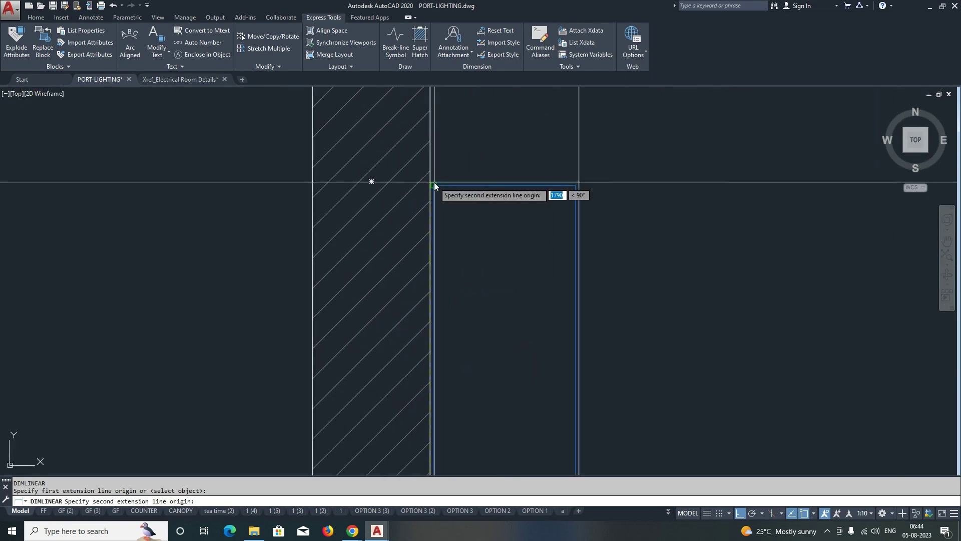
left_click(428, 182)
scroll(415, 192, "down", 7)
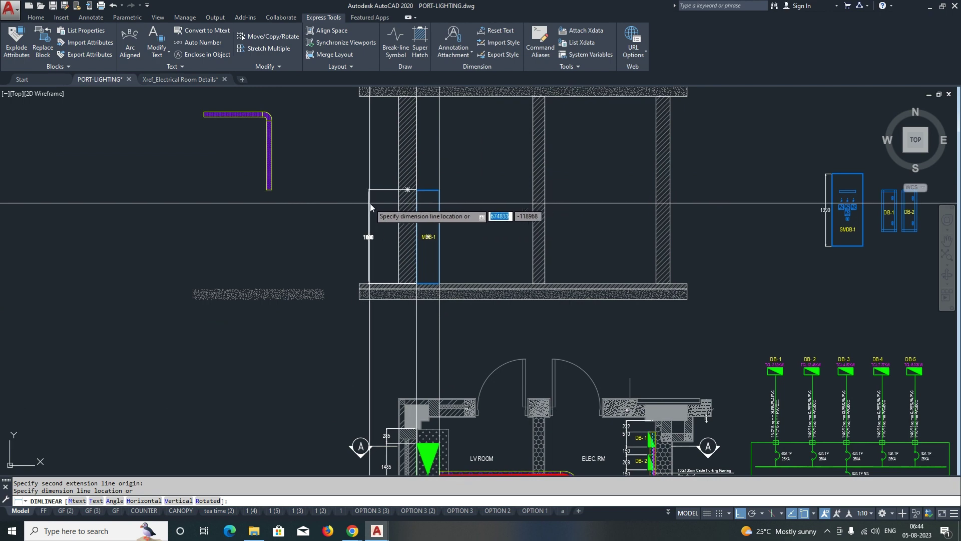
left_click(386, 206)
Step: Dimension the clearance from the top of MDB-1 to the underside of the upper slab, and erase that dimension
scroll(386, 208, "up", 7)
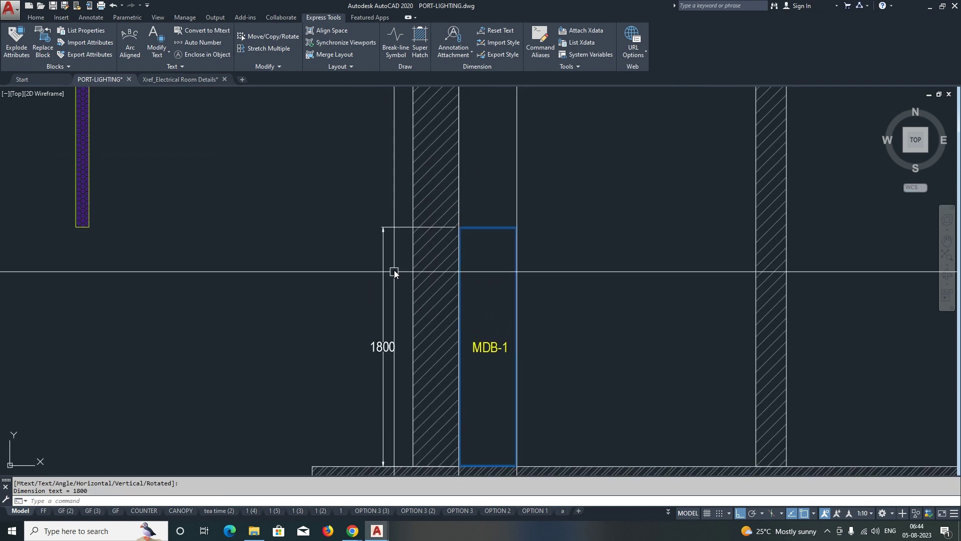
key("Return")
scroll(488, 243, "up", 3)
left_click(461, 239)
scroll(461, 239, "down", 5)
scroll(464, 225, "up", 4)
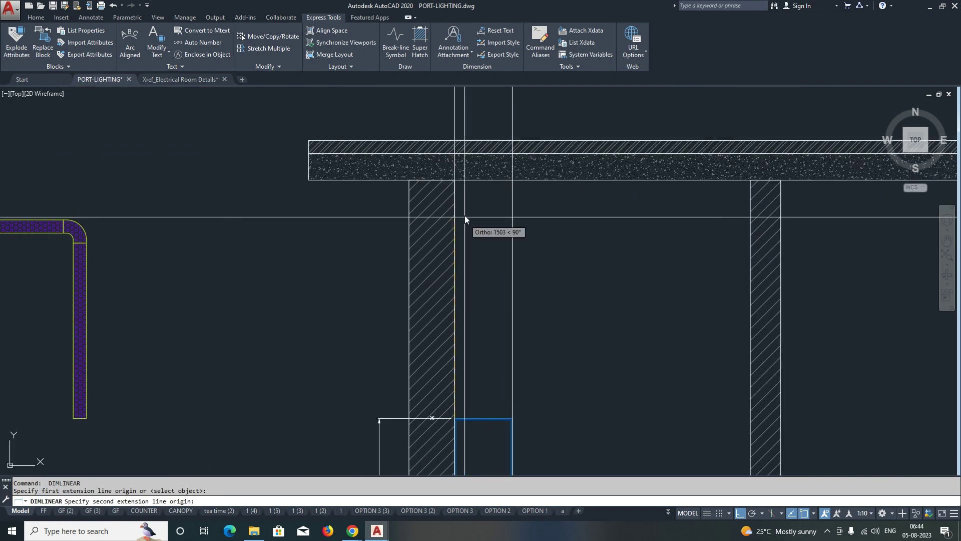
left_click(457, 182)
left_click(379, 419)
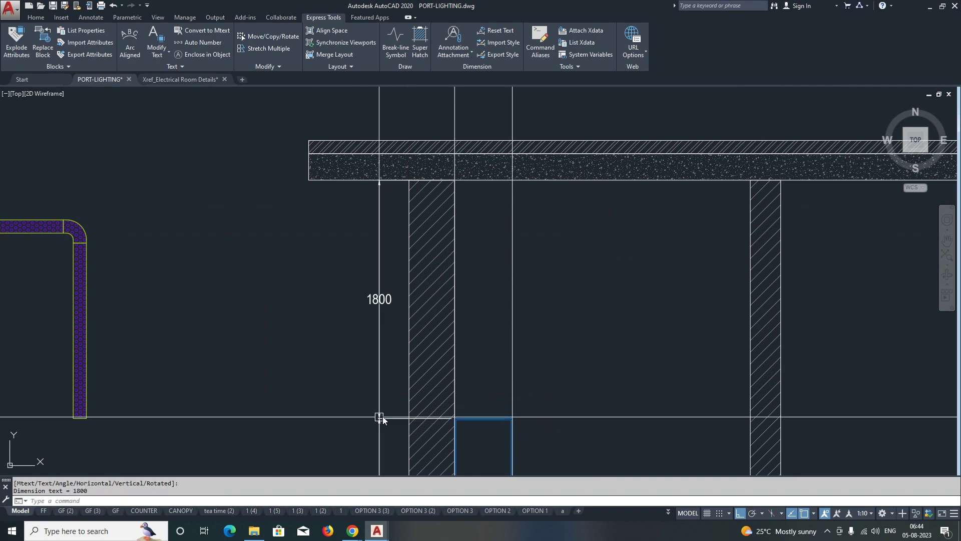
middle_click_drag(379, 419, 369, 255)
scroll(385, 276, "down", 2)
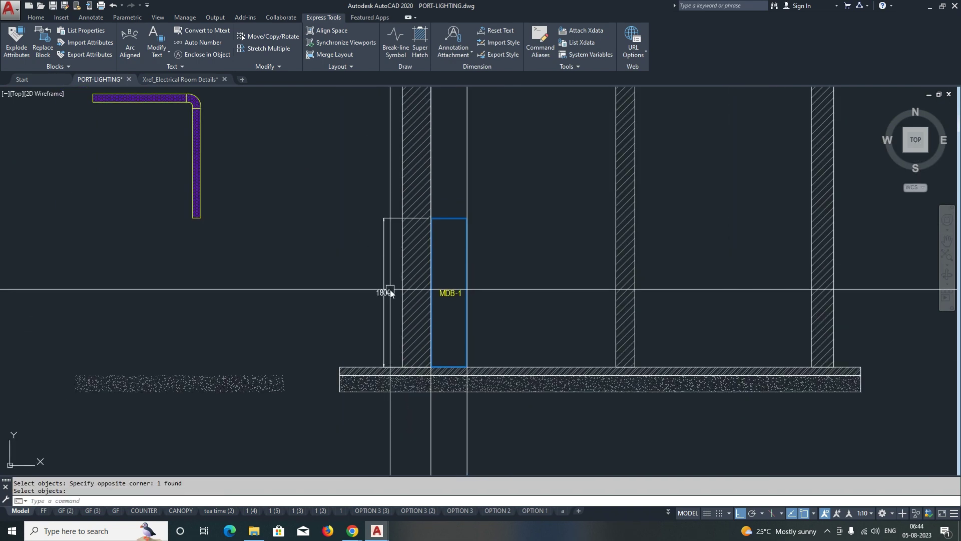
scroll(457, 305, "down", 2)
scroll(429, 322, "up", 1)
key("Escape")
Step: Dimension the width of MDB-1 below the floor slab and remove the panel's two construction lines
type("DLI")
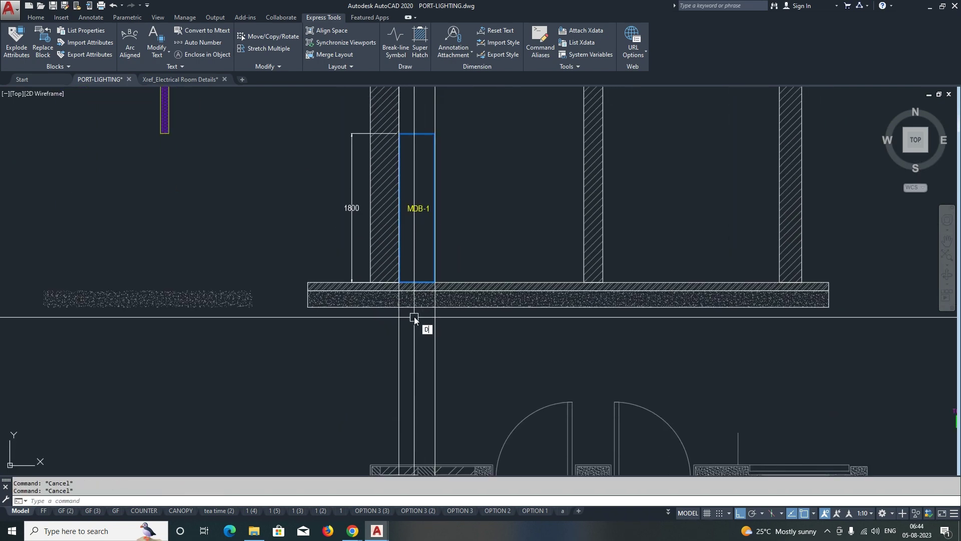
key("Return")
scroll(414, 317, "up", 4)
scroll(395, 284, "up", 2)
left_click(405, 277)
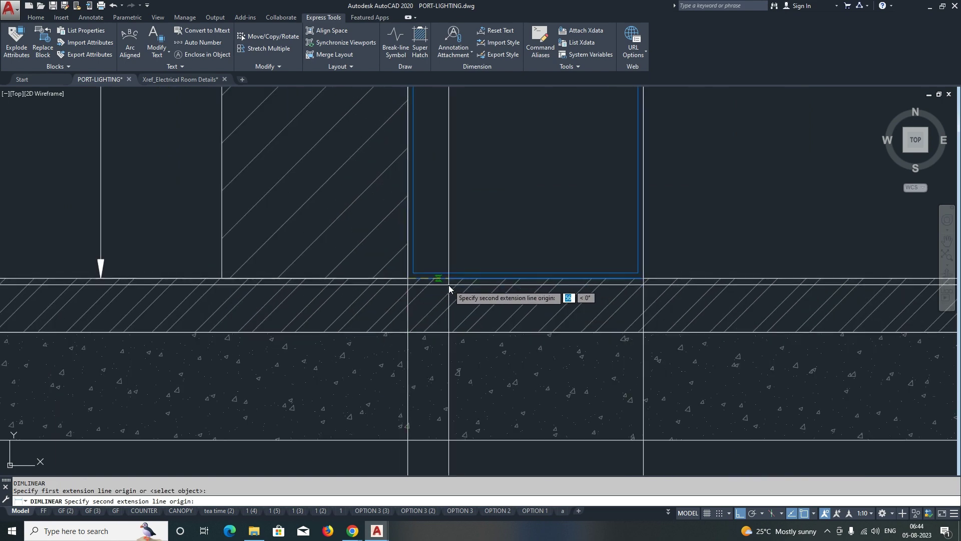
left_click(640, 279)
scroll(526, 242, "down", 4)
left_click(522, 306)
key("Escape")
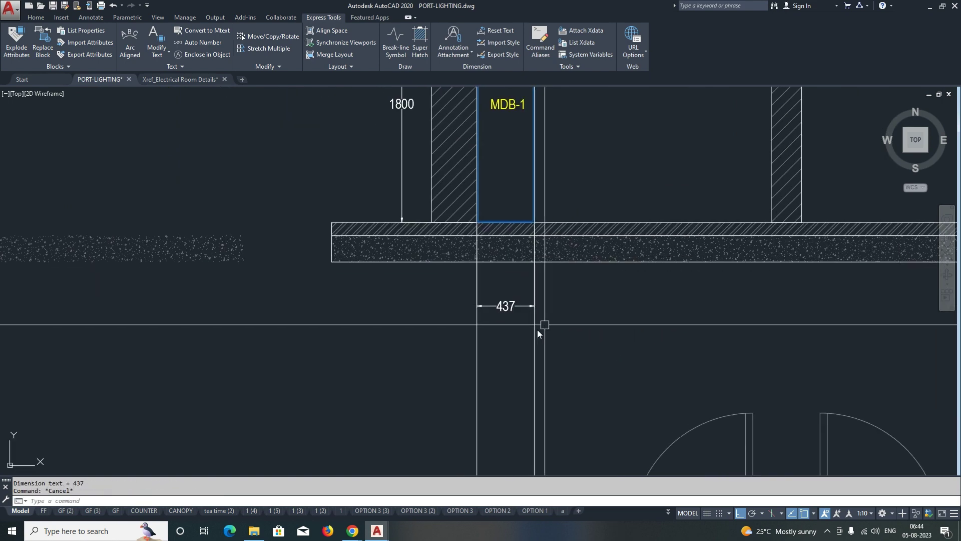
scroll(412, 360, "down", 1)
scroll(491, 221, "up", 1)
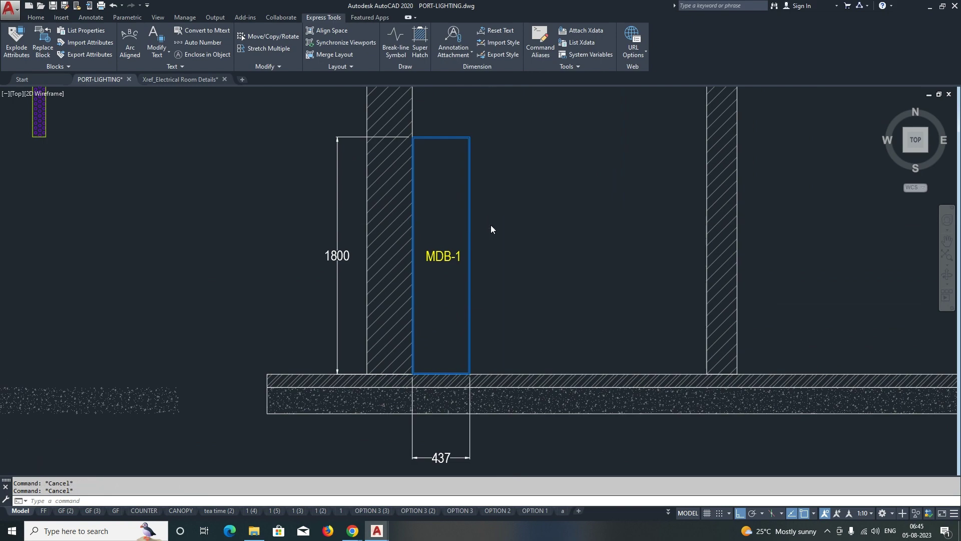
Step: Draw vertical construction lines through both side edges of SMDB-1 in the electrical room plan
scroll(491, 223, "down", 6)
scroll(468, 359, "up", 8)
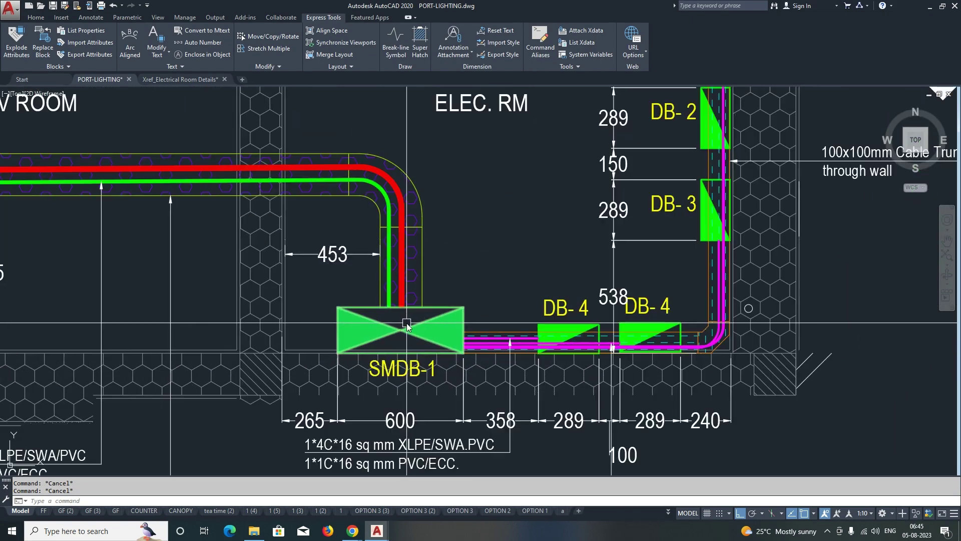
middle_click_drag(406, 328, 436, 334)
type("XL")
key("Return")
left_click(378, 312)
key("Escape")
key("Return")
left_click(502, 313)
left_click(507, 268)
key("Escape")
Step: Move the SMDB-1 elevation with its height dimension into the electrical room section, between its construction lines
scroll(504, 268, "down", 6)
scroll(600, 229, "up", 6)
type("m")
key("Return")
left_click(626, 189)
left_click(473, 406)
key("Return")
left_click(536, 371)
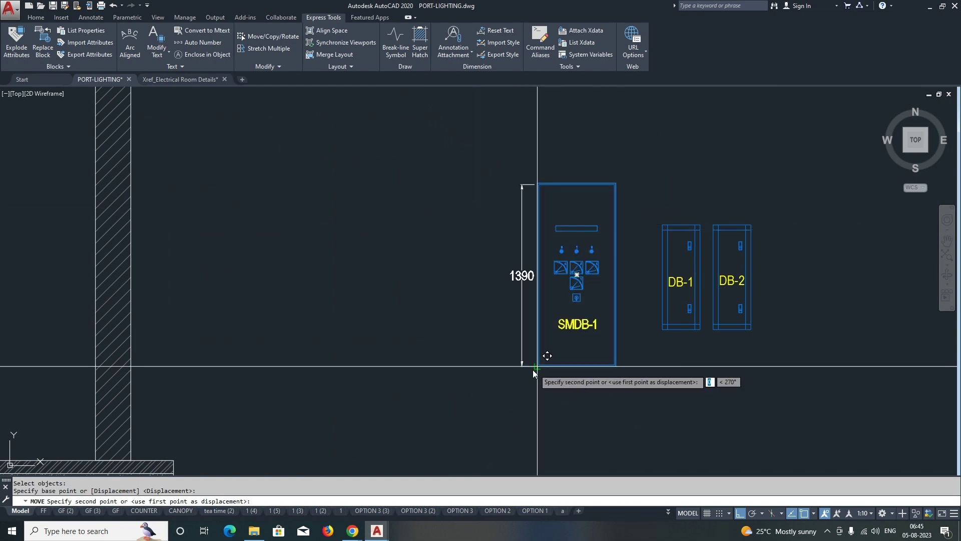
scroll(535, 369, "down", 5)
scroll(374, 369, "up", 5)
key("Escape")
key("Escape")
Step: Stretch the lower end of SMDB-1's vertical dimension down to the floor surface
mouse_move(353, 386)
middle_mouse_down()
mouse_move(389, 365)
mouse_move(386, 343)
middle_mouse_up()
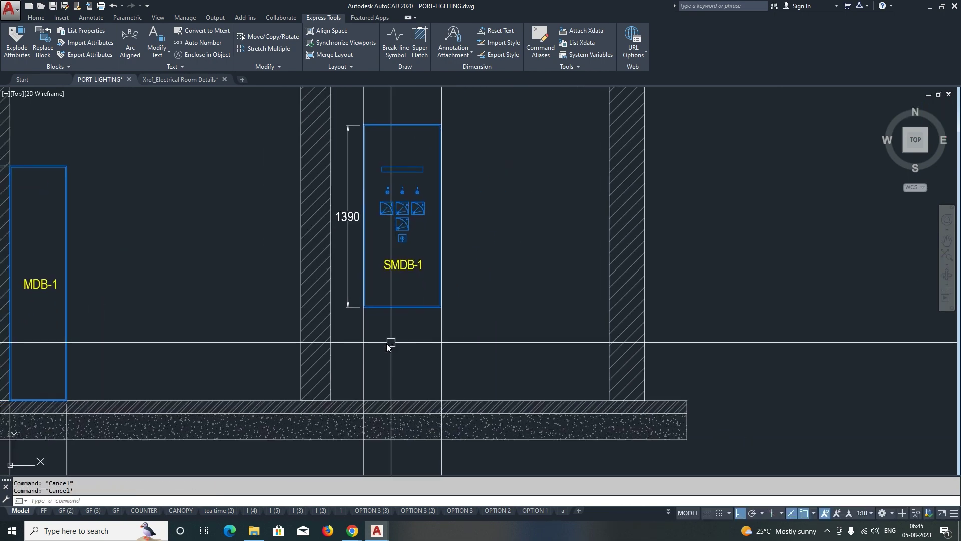
left_click(362, 309)
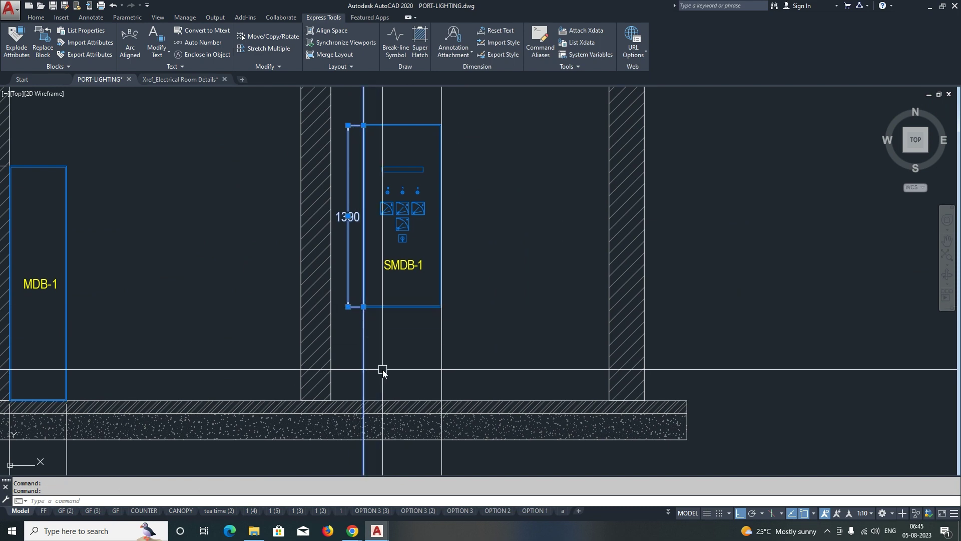
left_click(364, 307)
scroll(362, 399, "up", 3)
left_click(362, 400)
scroll(386, 386, "down", 5)
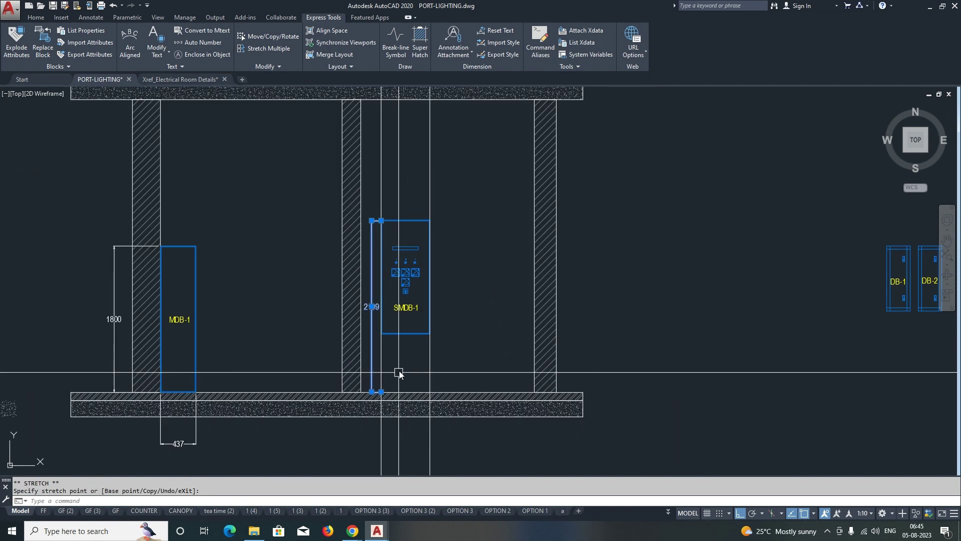
key("Escape")
Step: Try to move the SMDB-1 panel elevation and its label straight down by 9 mm without its height dimension
scroll(403, 351, "up", 2)
type("m")
key("Return")
left_click(254, 173)
left_click(491, 369)
key("Return")
left_click(204, 154)
left_click(501, 370)
key("Return")
left_click(494, 299)
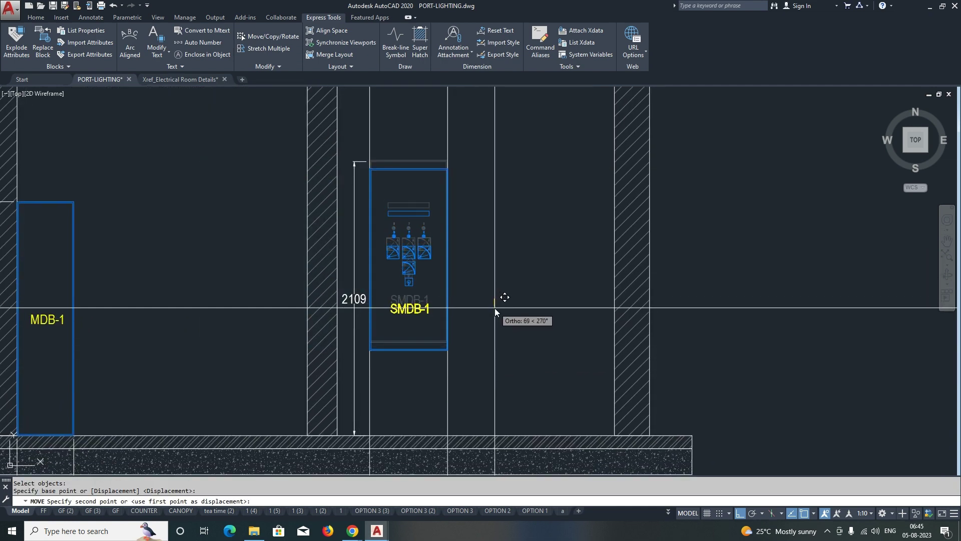
type("9")
key("Return")
scroll(369, 164, "up", 6)
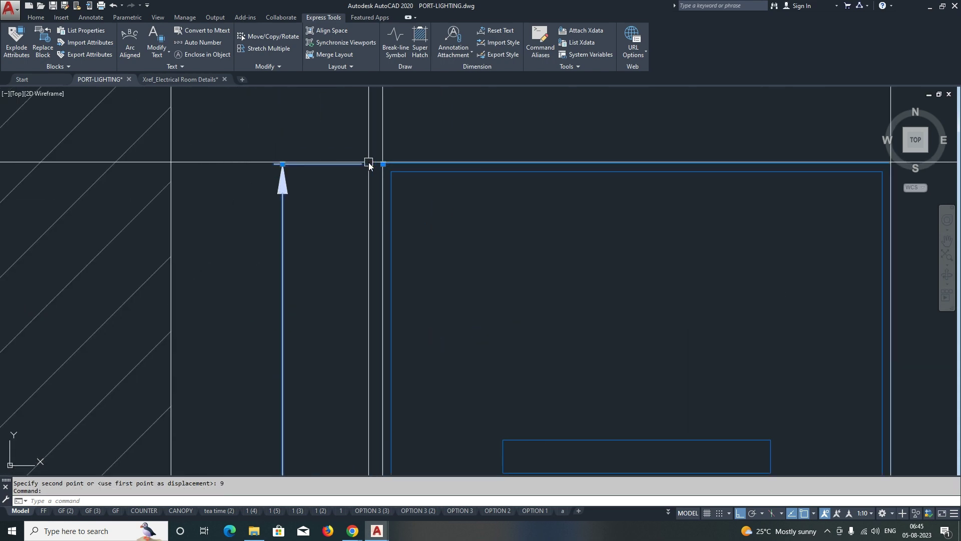
scroll(386, 164, "up", 2)
scroll(385, 170, "down", 8)
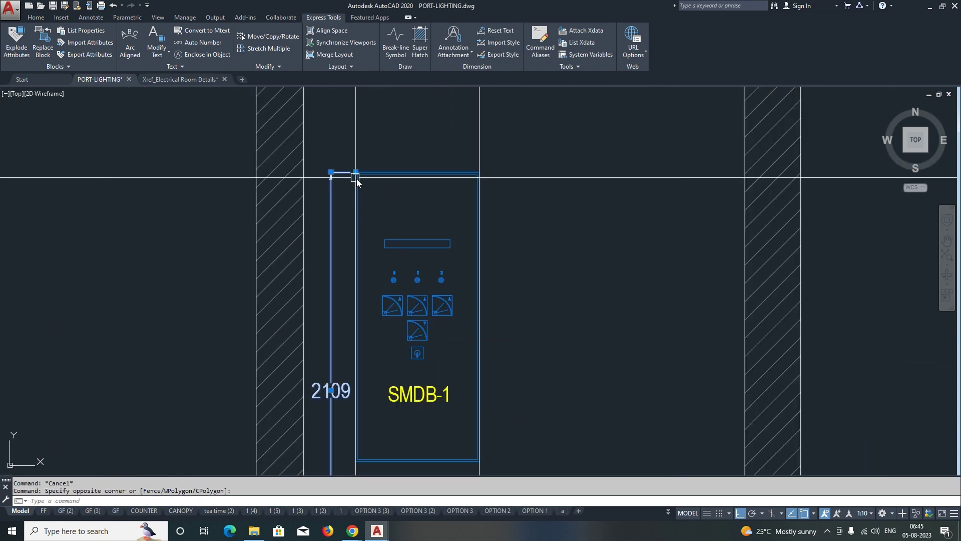
left_click(342, 401)
key("Escape")
Step: Lower the SMDB-1 panel with its label by 9 mm, leaving the vertical dimension in place
middle_click_drag(366, 180, 365, 218)
left_click(353, 124)
left_click(476, 343)
key("Return")
left_click(470, 291)
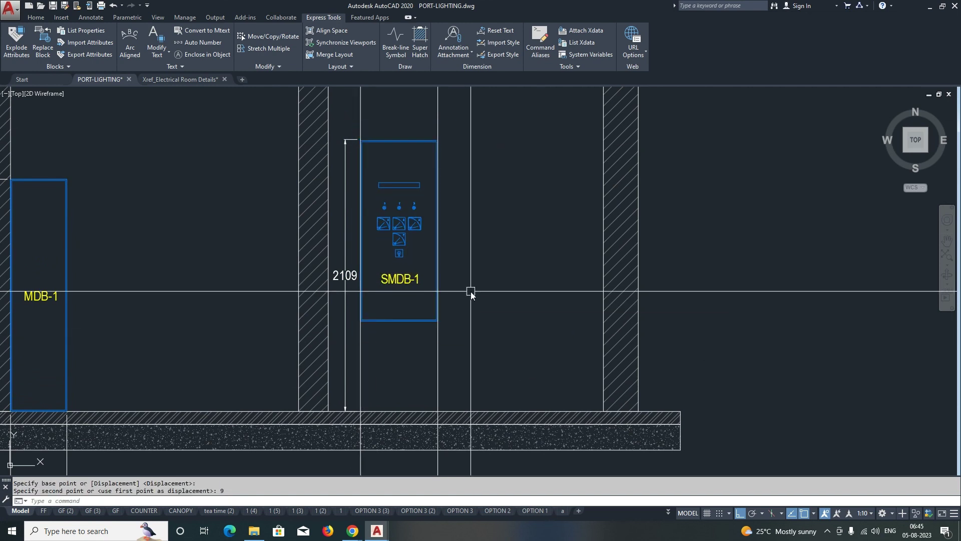
key("Escape")
Step: Stretch the upper end of the vertical dimension to the top corner of the lowered SMDB-1 panel
middle_click_drag(471, 291, 470, 315)
scroll(354, 151, "up", 5)
type("s")
key("Return")
key("Escape")
left_click(349, 176)
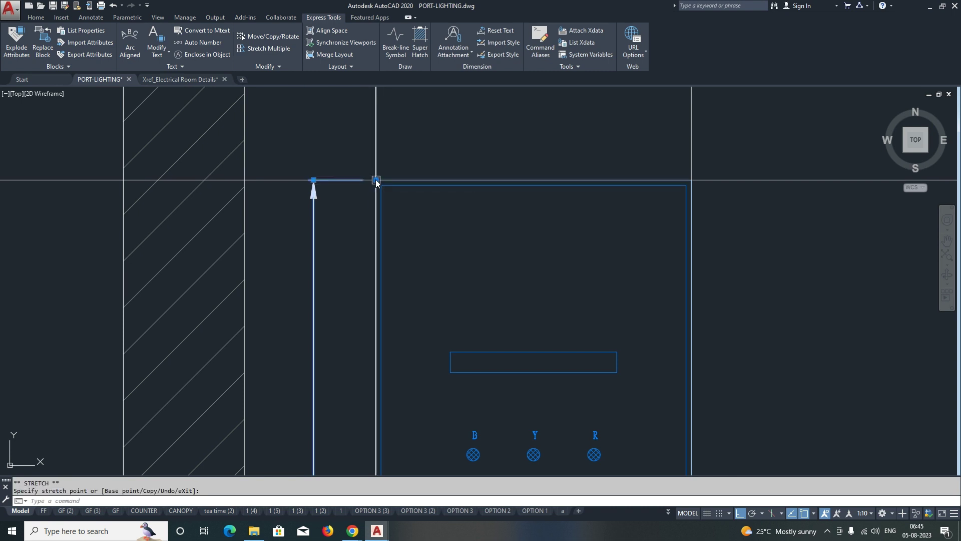
scroll(377, 181, "down", 5)
key("Escape")
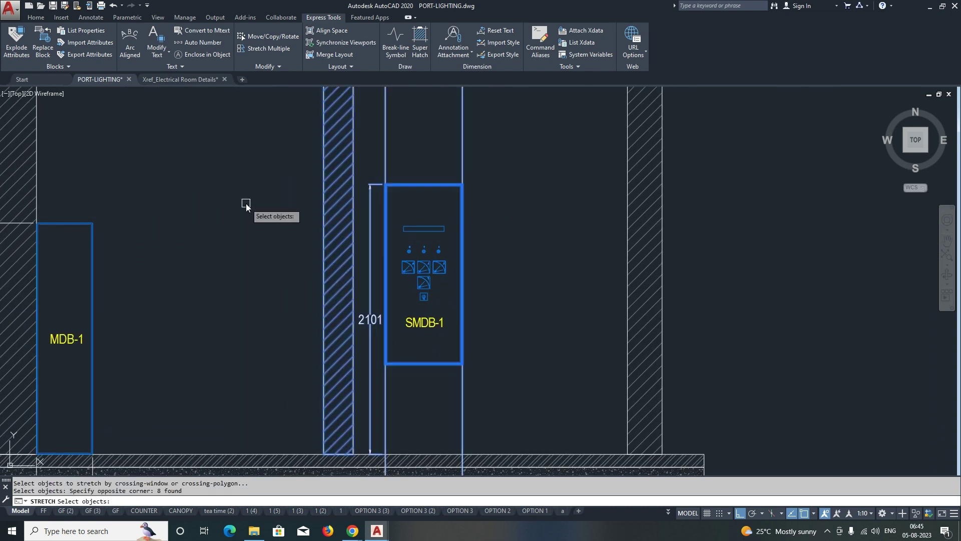
Step: Lower the SMDB-1 panel by a further 1 mm in the electrical room section
left_click(266, 157)
left_click(534, 368)
key("Return")
left_click(500, 321)
type("1")
key("Escape")
scroll(386, 181, "up", 5)
key("Return")
left_click(381, 197)
left_click(541, 209)
key("Return")
left_click(399, 191)
Step: Snap the upper end of the vertical dimension onto SMDB-1's top corner again after the 1 mm adjustment
scroll(412, 219, "down", 5)
scroll(413, 218, "down", 3)
left_click(384, 235)
left_click(393, 214)
scroll(392, 214, "up", 6)
left_click(412, 180)
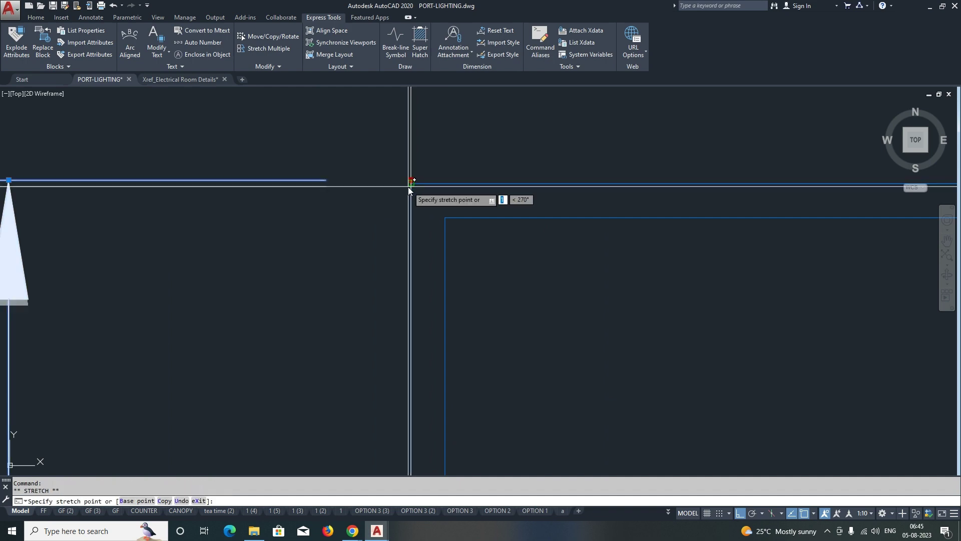
key("Escape")
Step: Erase the two vertical construction lines of SMDB-1 together with its old vertical dimension
scroll(416, 206, "down", 8)
middle_click_drag(379, 304, 386, 212)
scroll(379, 270, "down", 6)
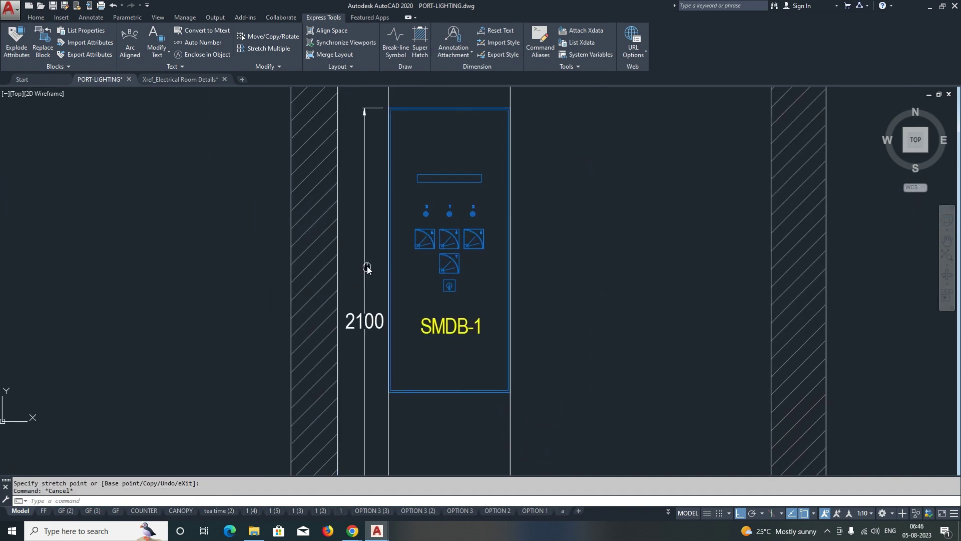
type("E")
key("Return")
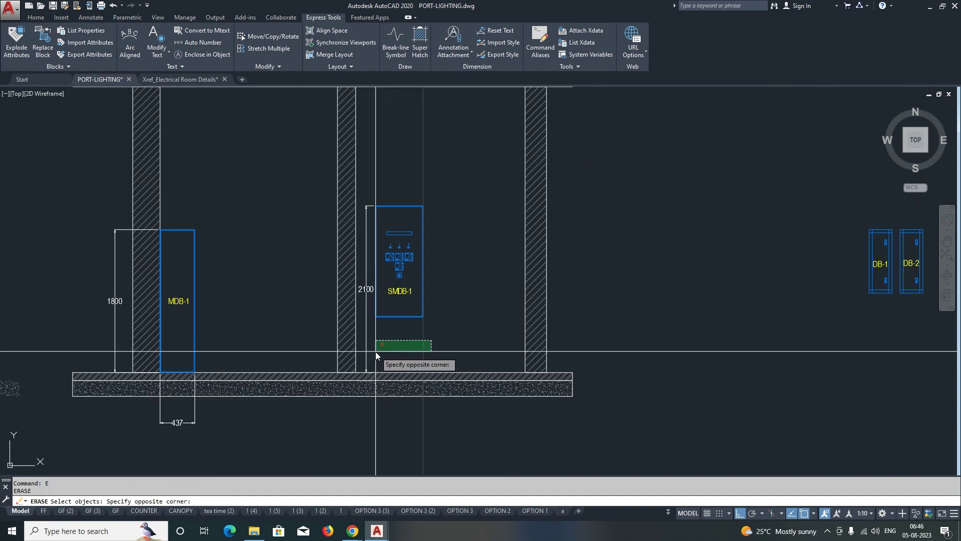
left_click(375, 348)
key("Return")
middle_click_drag(374, 346, 377, 356)
Step: Add a linear dimension for the height of the SMDB-1 panel, between the panel and the partition wall
type("DIMLI")
key("Return")
scroll(393, 197, "up", 8)
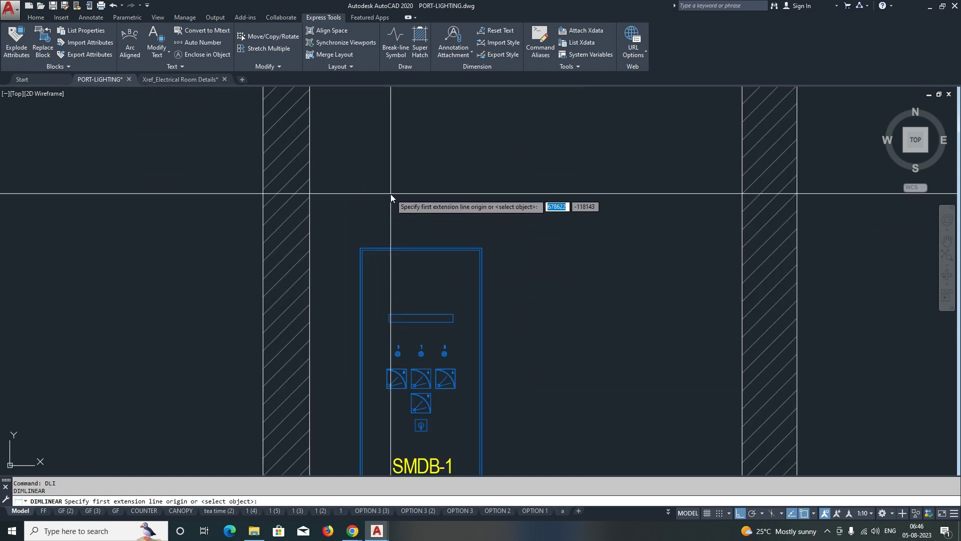
left_click(372, 252)
scroll(361, 301, "down", 4)
middle_click_drag(360, 300, 377, 152)
left_click(387, 369)
left_click(358, 369)
middle_click_drag(359, 370, 392, 260)
Step: Dimension the distance from SMDB-1's bottom edge to the floor, in line with the panel height dimension
key("Return")
left_click(389, 322)
left_click(388, 379)
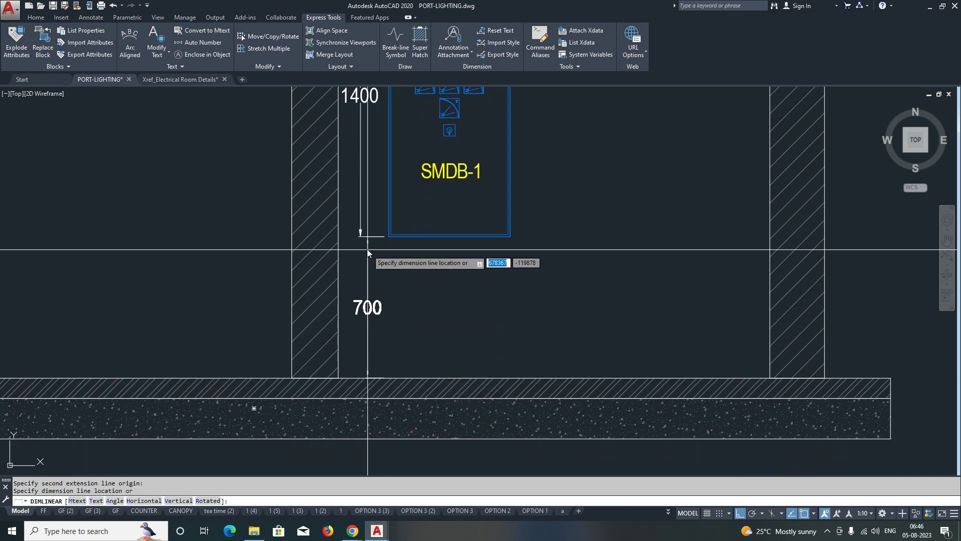
left_click(360, 235)
scroll(405, 301, "down", 4)
Step: Dimension the overall height from the floor to the top of SMDB-1, placing it beyond the partition wall
type("LI")
key("Return")
scroll(401, 250, "up", 5)
left_click(396, 192)
scroll(397, 191, "down", 5)
middle_click_drag(400, 306, 401, 329)
scroll(395, 332, "up", 2)
left_click(388, 326)
middle_click_drag(307, 280, 328, 293)
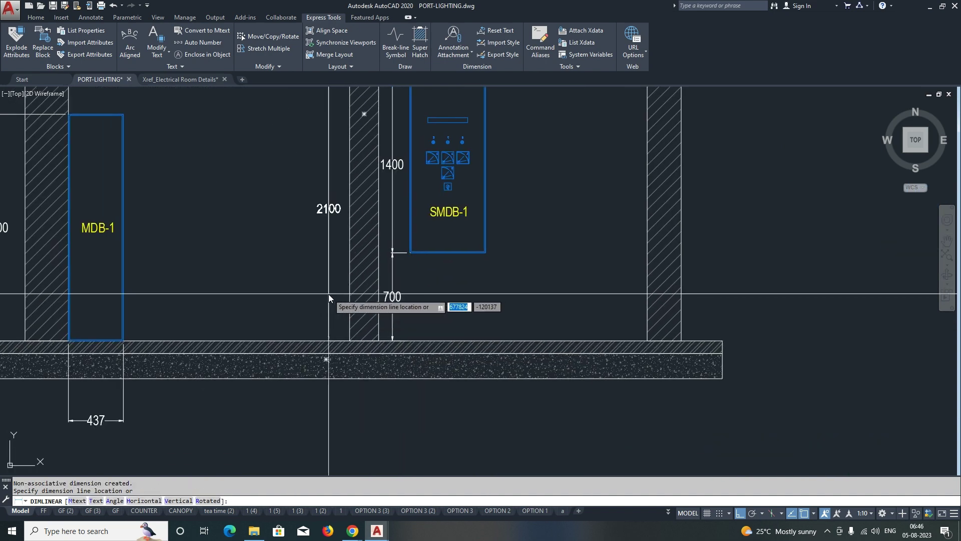
left_click(328, 293)
key("Escape")
Step: Stretch the panel height and floor clearance dimension lines of SMDB-1 across to the LV room side of the wall
scroll(396, 255, "up", 4)
key("Return")
scroll(377, 266, "down", 5)
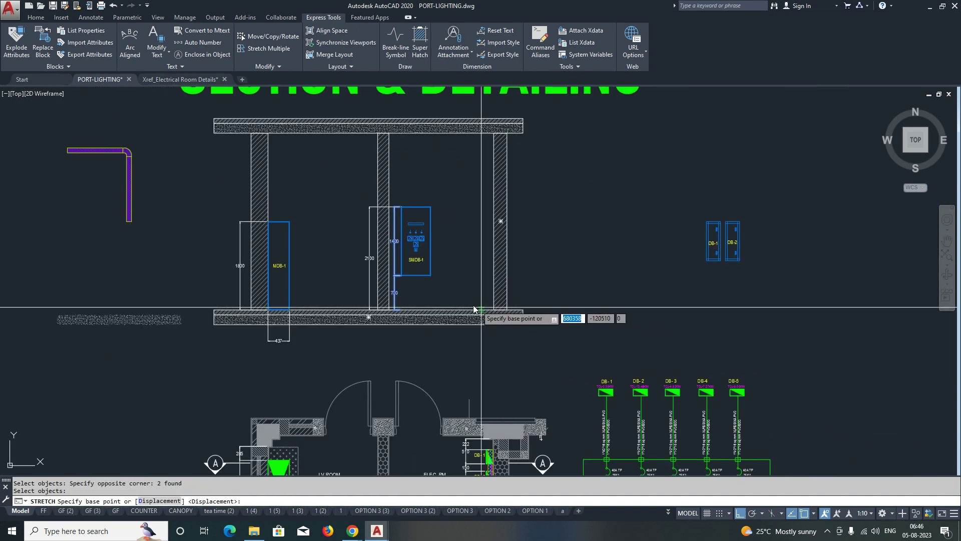
scroll(470, 275, "up", 3)
left_click(471, 276)
left_click(419, 275)
Step: Stretch SMDB-1's panel height and overall height dimension lines farther from the partition wall, widening the gap between them
key("Return")
scroll(287, 190, "up", 1)
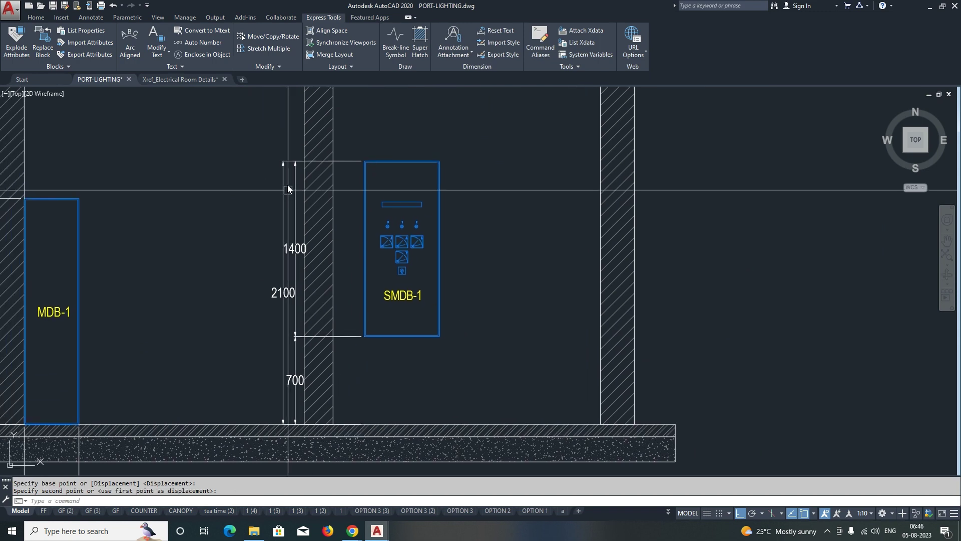
scroll(302, 136, "up", 2)
left_click(350, 155)
left_click(302, 136)
key("Return")
left_click(247, 249)
left_click(223, 250)
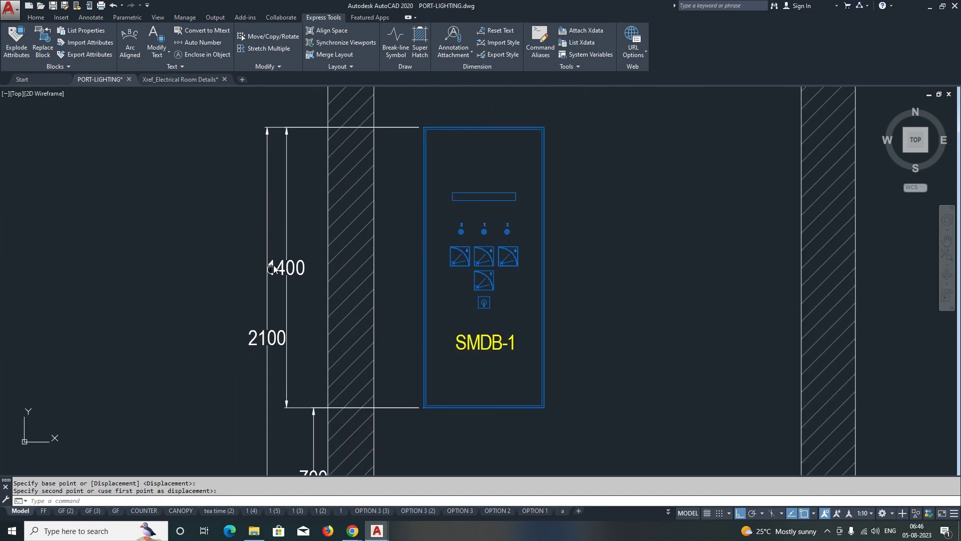
scroll(304, 221, "down", 3)
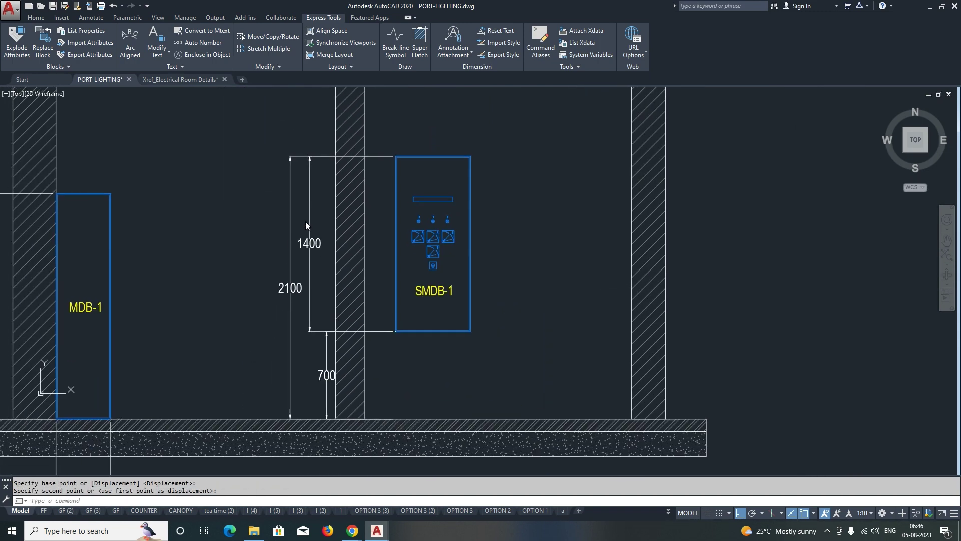
Step: Stretch SMDB-1's floor clearance dimension line into line with the panel height dimension
key("Escape")
scroll(326, 340, "up", 3)
left_click(298, 343)
key("Return")
left_click(327, 316)
scroll(323, 319, "down", 5)
left_click(323, 320)
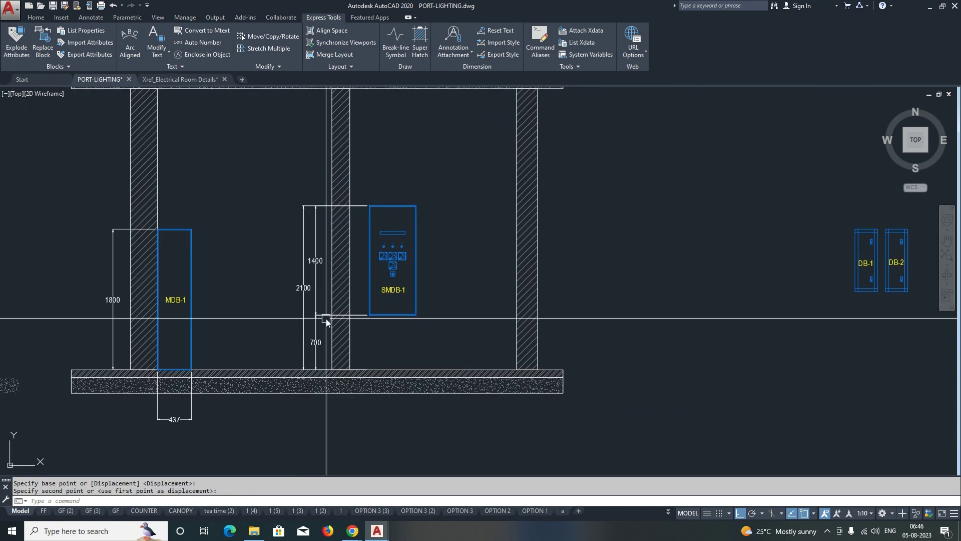
Step: Draw vertical construction lines through the side edges of the two DB-4 boards in the electrical room plan
middle_click_drag(403, 339, 403, 327)
scroll(380, 313, "up", 2)
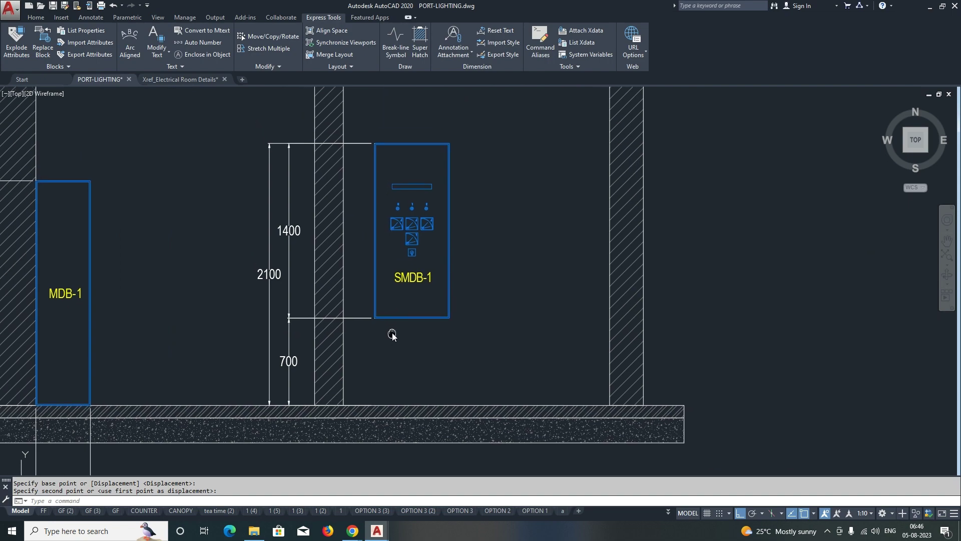
scroll(392, 332, "down", 6)
scroll(407, 291, "up", 2)
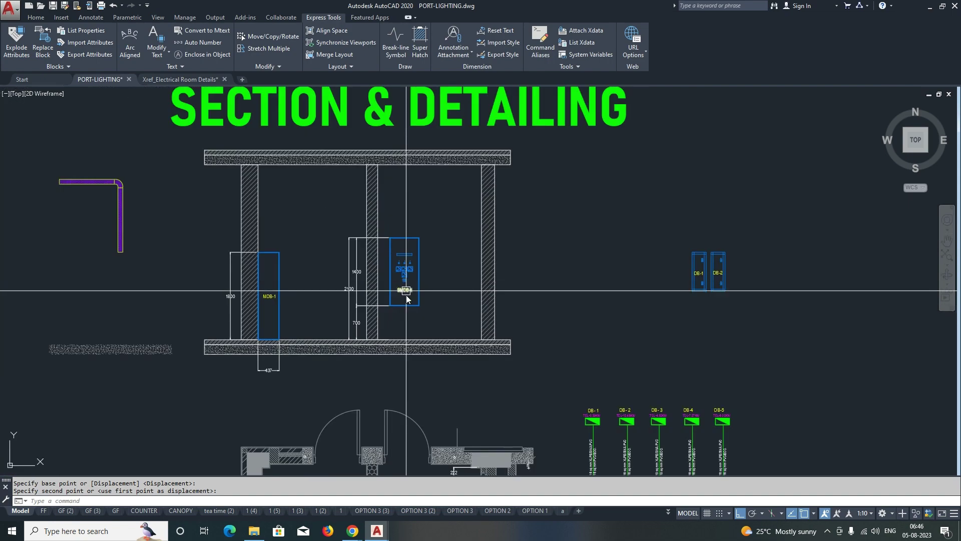
scroll(400, 338, "up", 5)
key("Escape")
type("xl")
key("Return")
left_click(515, 379)
left_click(547, 365)
key("Escape")
scroll(640, 345, "down", 8)
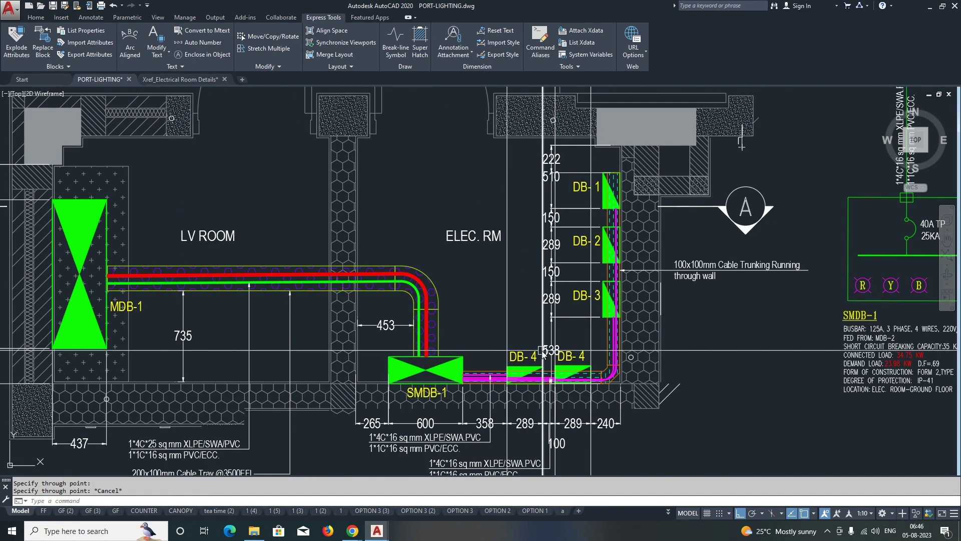
Step: Move the DB-1 and DB-2 elevations horizontally into the electrical room section, snapping DB-1 to its construction line
scroll(632, 205, "up", 2)
left_click(632, 205)
left_click(703, 256)
key("Return")
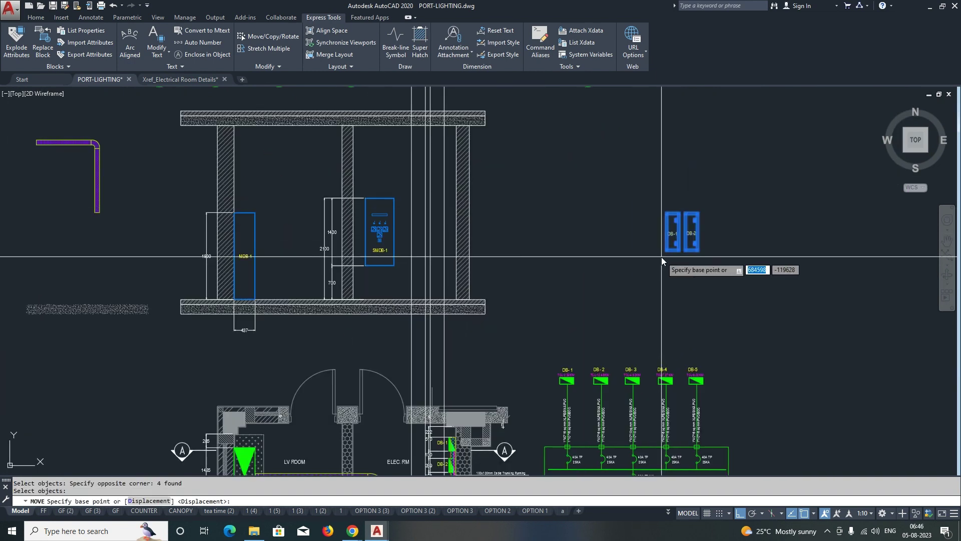
scroll(662, 258, "up", 4)
left_click(672, 248)
scroll(450, 281, "down", 2)
scroll(276, 256, "up", 2)
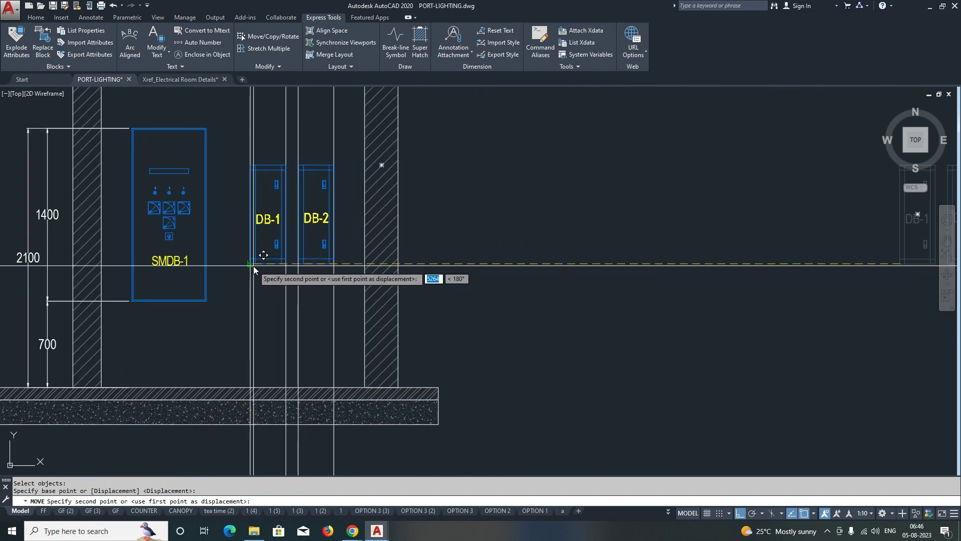
left_click(252, 264)
key("Escape")
Step: Erase the construction lines passing through the DB-1 and DB-2 elevations in the electrical room section
middle_click_drag(355, 273, 422, 269)
scroll(422, 270, "down", 3)
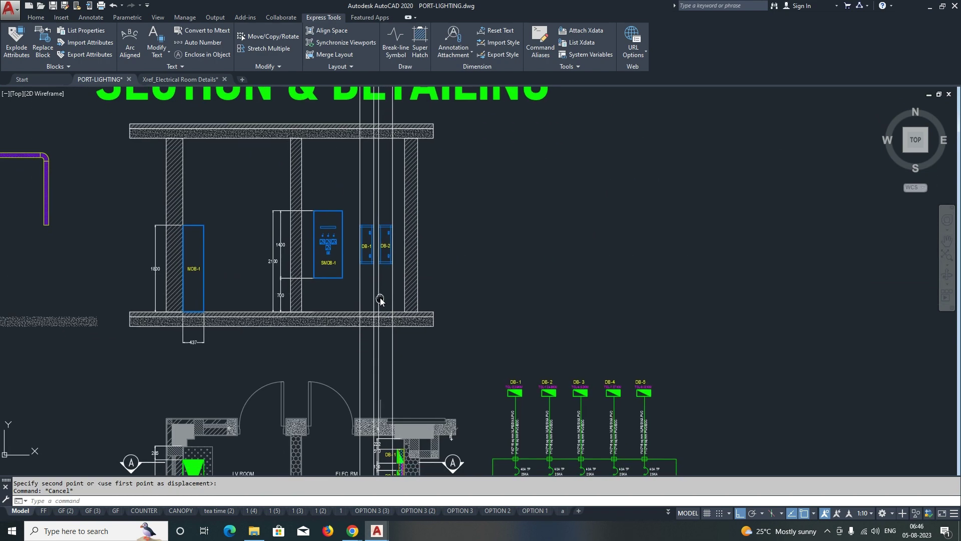
scroll(421, 269, "up", 3)
type("m")
key("Return")
left_click(401, 279)
left_click(300, 296)
scroll(415, 290, "down", 3)
scroll(415, 289, "down", 2)
middle_click_drag(697, 307, 393, 266)
scroll(811, 373, "up", 4)
key("Return")
left_click(841, 422)
scroll(636, 423, "down", 5)
key("Escape")
Step: Draw vertical construction lines through both side edges of the DB-1 board on the electrical room plan
scroll(246, 380, "up", 6)
scroll(352, 379, "up", 4)
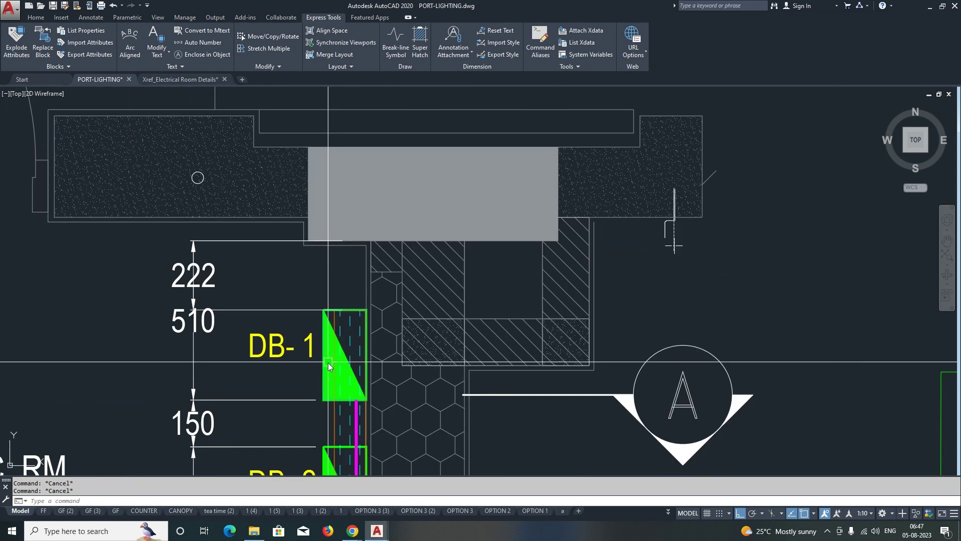
type("xl")
key("Return")
left_click(331, 332)
left_click(335, 300)
key("Escape")
key("Return")
left_click(361, 302)
key("Escape")
scroll(415, 328, "down", 7)
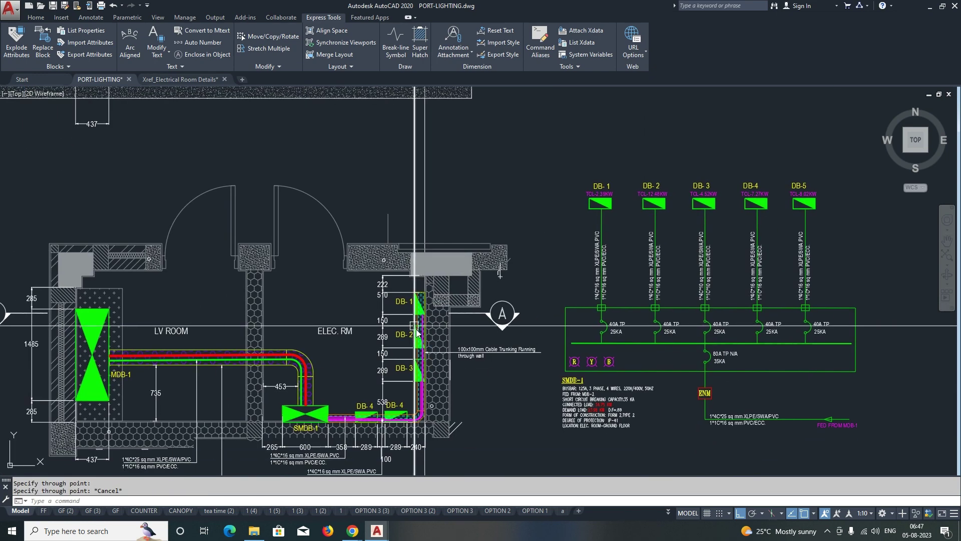
Step: Copy the DB-2 elevation horizontally towards the electrical room's far wall in the section
key("Escape")
scroll(418, 340, "down", 5)
scroll(401, 283, "up", 6)
middle_click_drag(401, 282, 384, 336)
type("co")
key("Return")
left_click(357, 320)
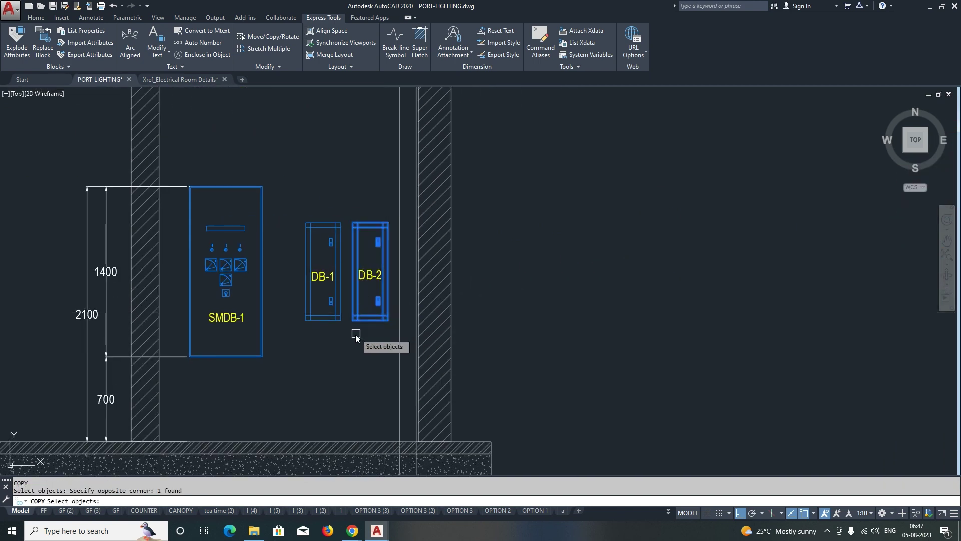
key("Return")
left_click(356, 323)
left_click(403, 323)
scroll(409, 321, "up", 4)
Step: Move the copied board elevation horizontally so its outer side edge meets the face of the electrical room's far wall
key("Escape")
key("m")
key("Return")
left_click(478, 324)
left_click(437, 324)
left_click(396, 335)
left_click(370, 323)
middle_click_drag(370, 324, 376, 370)
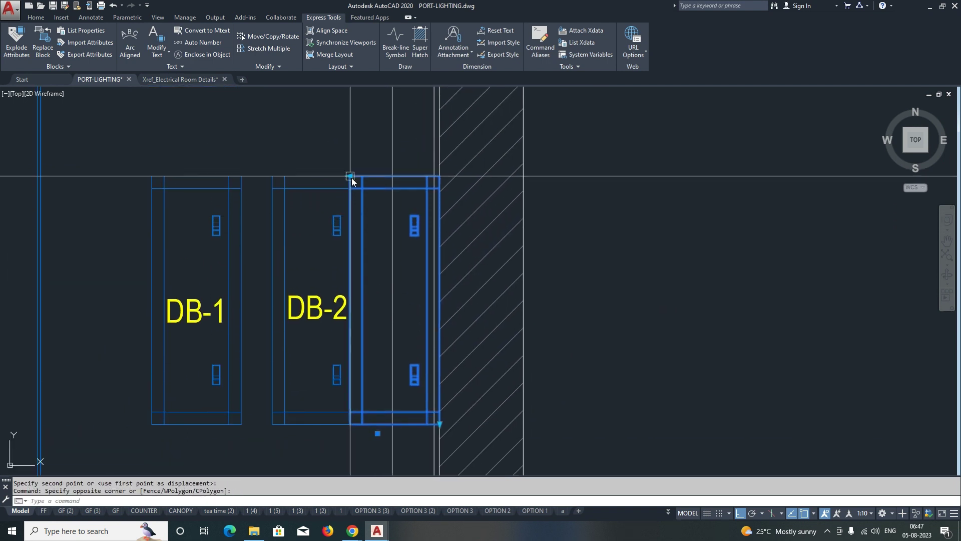
Step: Narrow the copied board by stretching its left edge to the construction line projected from the plan
left_click(351, 178)
left_click(391, 178)
key("Escape")
key("Escape")
Step: Explode the narrowed board and erase its handles and inner vertical lines
scroll(425, 303, "down", 2)
scroll(421, 362, "up", 1)
left_click(427, 298)
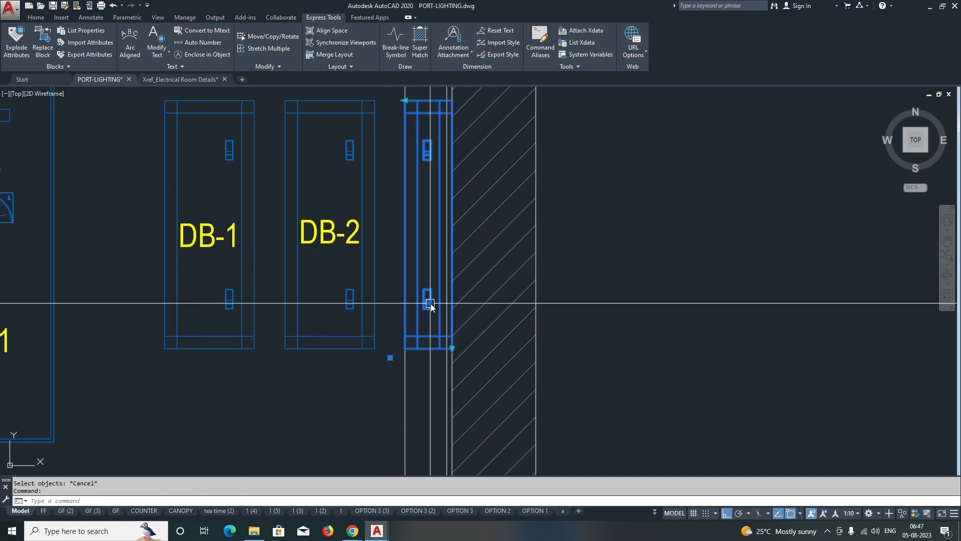
scroll(425, 333, "up", 1)
type("x")
key("Return")
key("Escape")
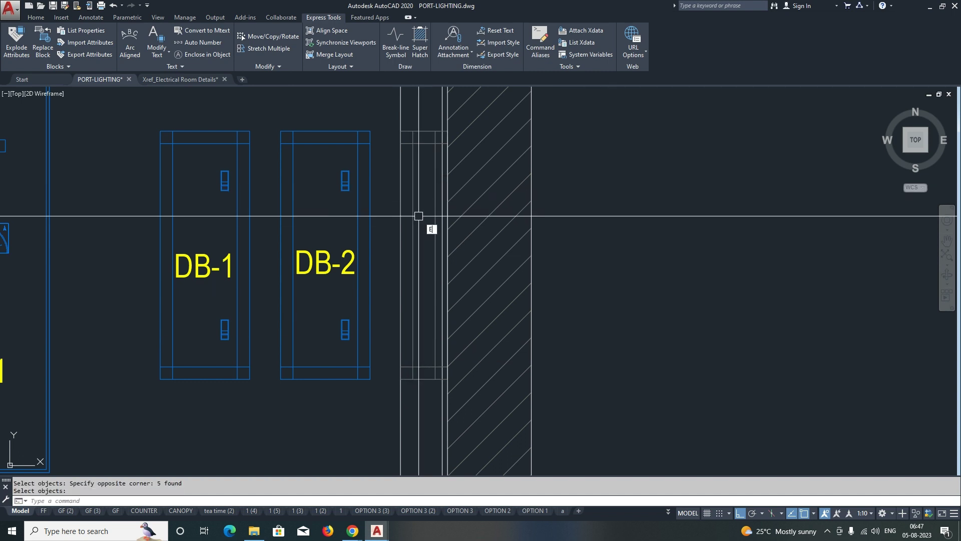
key("Escape")
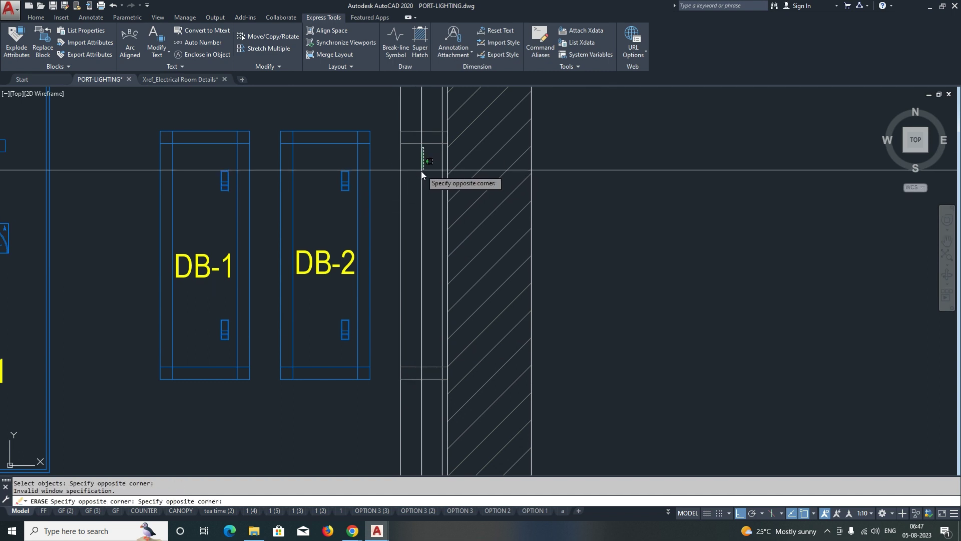
Step: Match the properties of the DB-2 elevation onto the exploded side-view board lines beside the wall
type("m")
key("Return")
left_click(395, 133)
left_click(474, 375)
key("Escape")
type("ma")
key("Return")
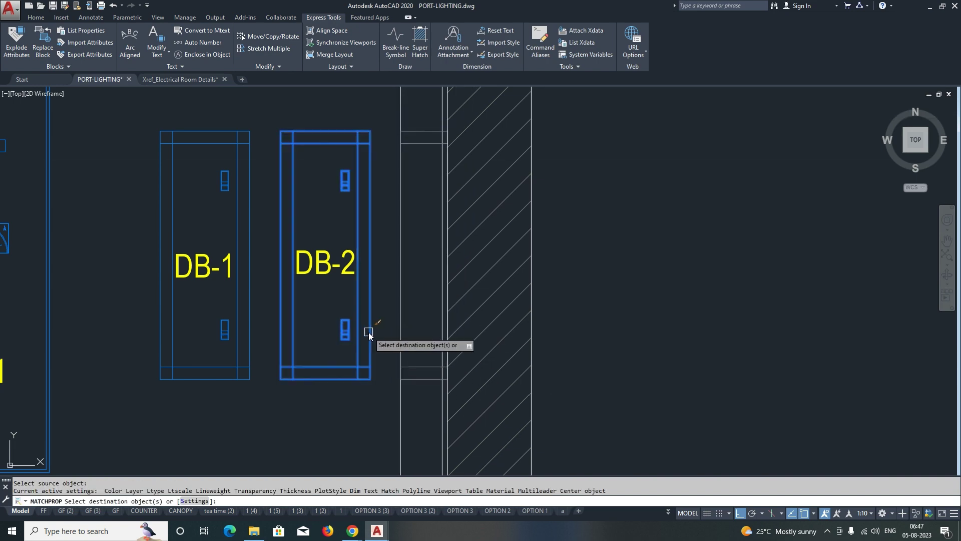
left_click(394, 111)
left_click(470, 419)
key("Return")
Step: Erase the vertical construction line along the left edge of the side-view board
type("e")
key("Return")
left_click(421, 418)
left_click(397, 392)
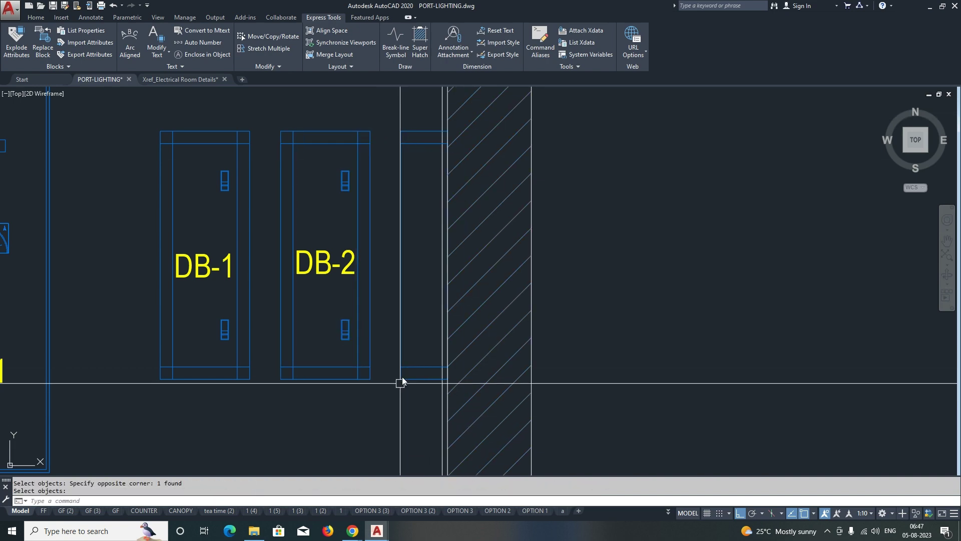
Step: Shorten the vertical and horizontal legs of the L-shaped cable tray lying beside the section
scroll(389, 372, "down", 6)
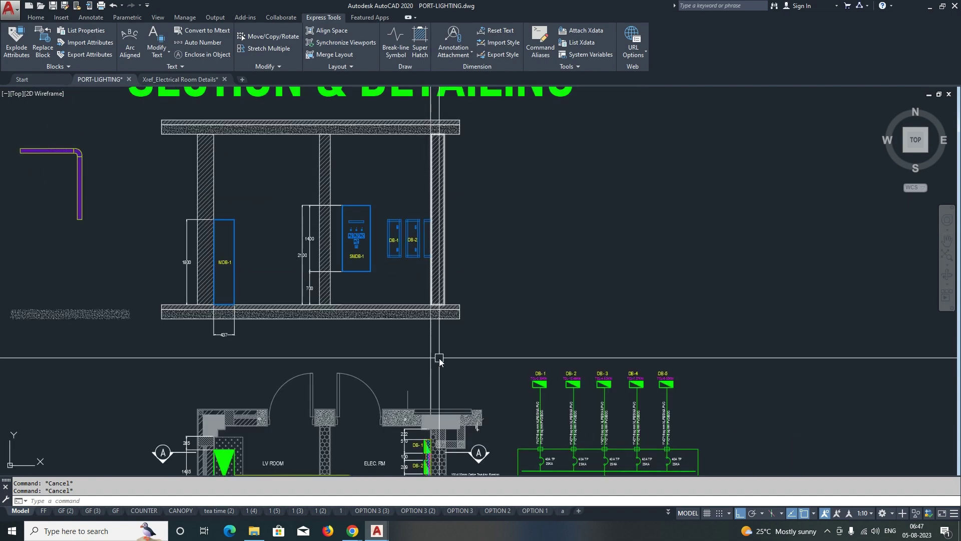
scroll(423, 373, "up", 4)
scroll(435, 373, "down", 6)
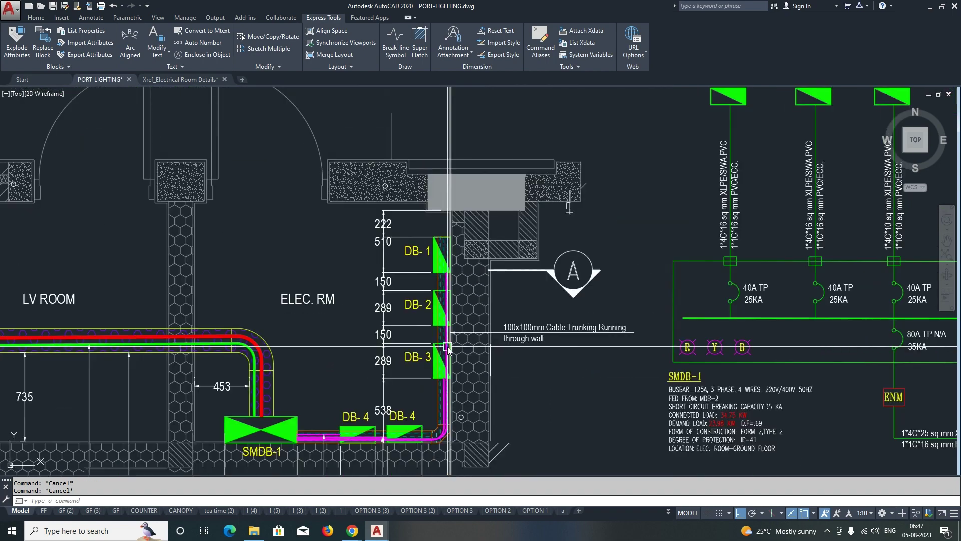
middle_click_drag(430, 283, 529, 301)
middle_click_drag(451, 272, 461, 316)
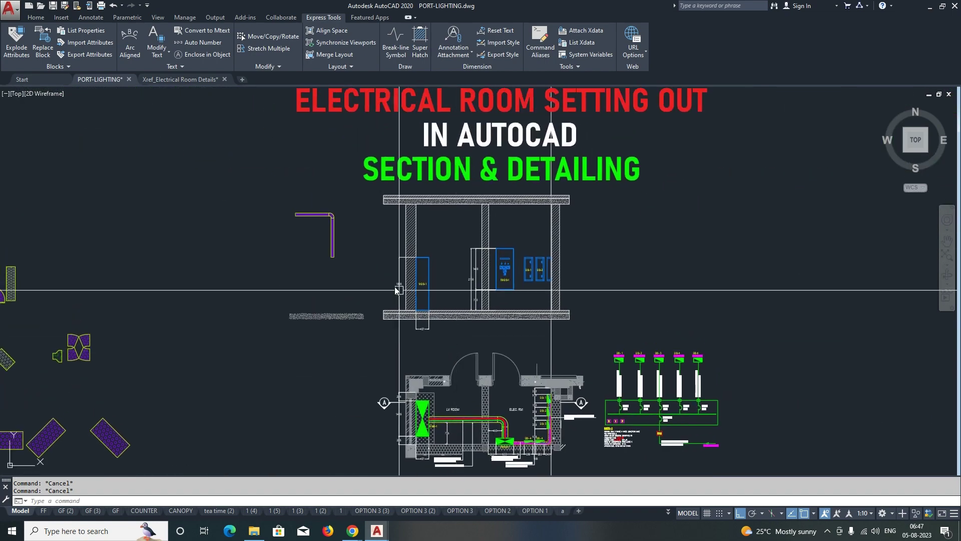
scroll(340, 247, "up", 2)
left_click(326, 258)
scroll(326, 258, "up", 2)
left_click(328, 269)
left_click(329, 180)
middle_click_drag(329, 180, 351, 228)
scroll(326, 191, "up", 2)
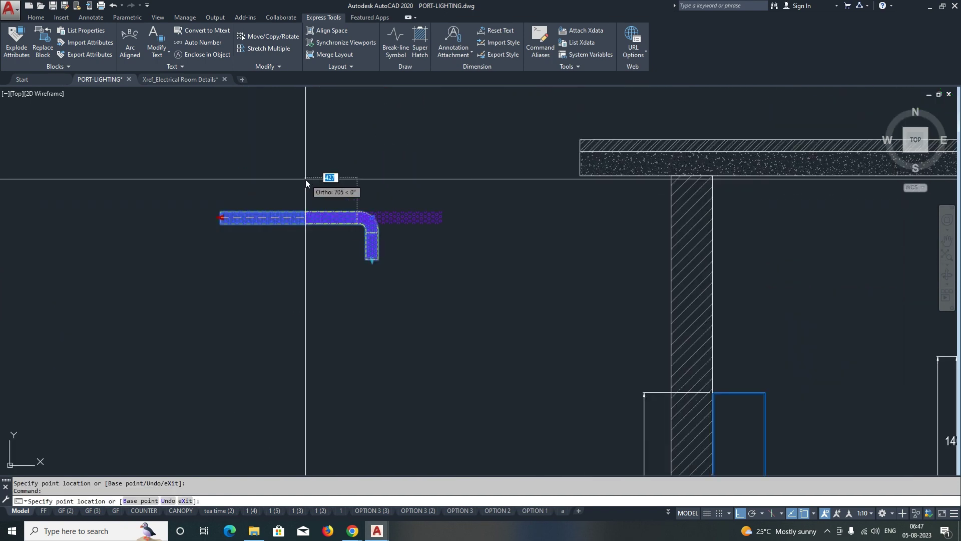
key("Escape")
Step: Move the shortened cable tray bend into the LV room section, above MDB-1
scroll(362, 245, "down", 2)
left_click(364, 251)
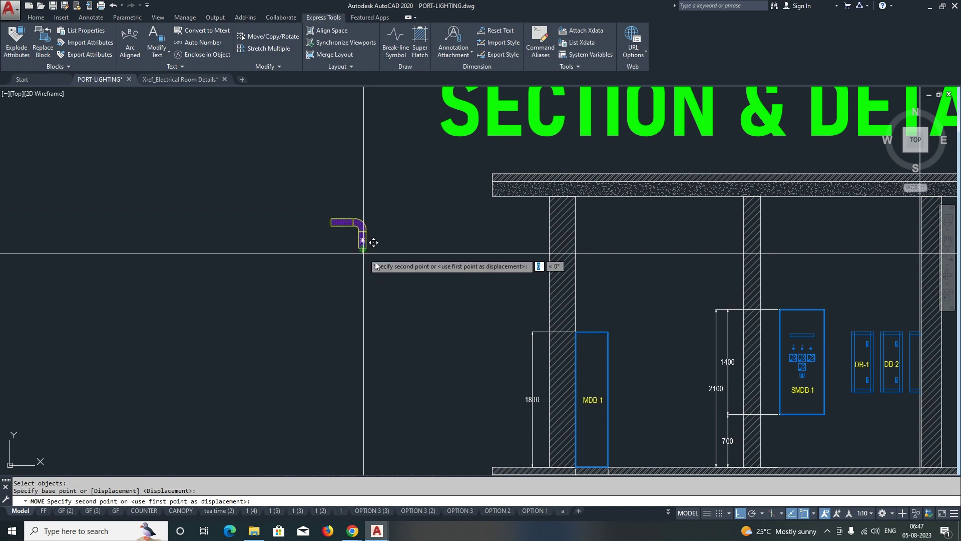
middle_click_drag(624, 292, 458, 257)
left_click(457, 257)
key("Escape")
middle_click_drag(436, 300, 433, 279)
Step: Draw a vertical construction line through the midpoint of MDB-1's top edge
type("l")
key("Return")
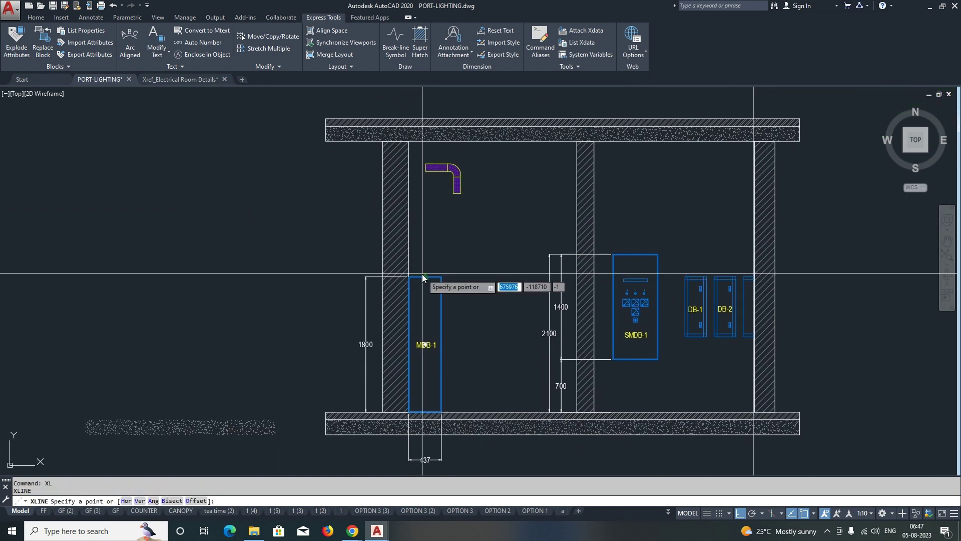
scroll(431, 277, "up", 2)
left_click(426, 278)
left_click(445, 201)
middle_click_drag(459, 161, 473, 240)
key("Escape")
Step: Mirror the cable tray bend about its vertical leg's centreline and erase the source object
type("mi")
key("Return")
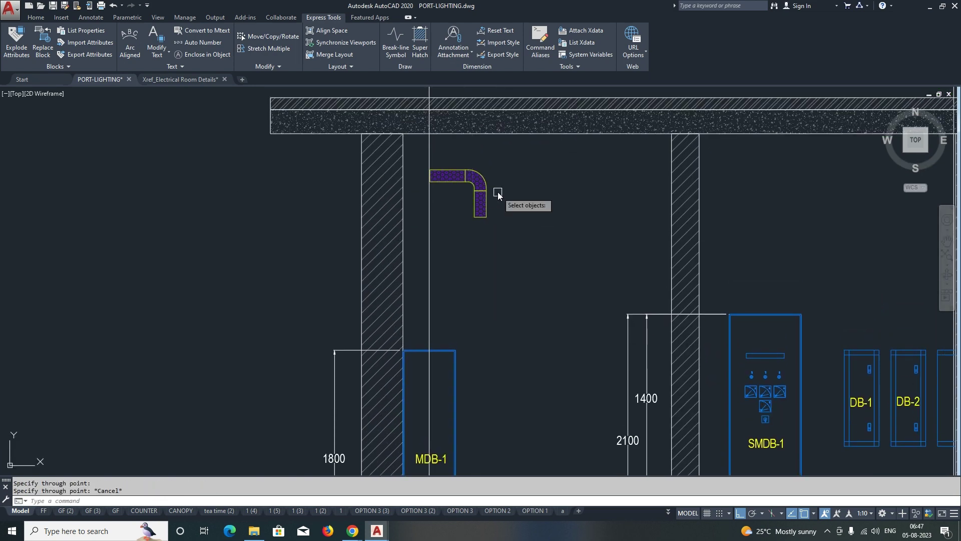
left_click(487, 209)
key("Return")
left_click(480, 217)
left_click(482, 267)
type("y")
key("Return")
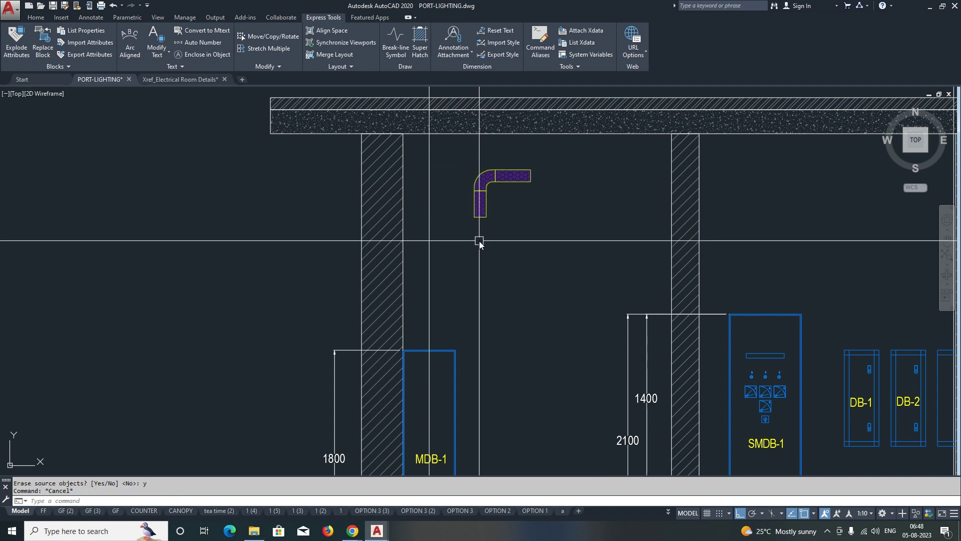
Step: Move the mirrored tray bend horizontally so its vertical leg is centred on the MDB-1 construction line
scroll(479, 242, "up", 2)
type("m")
key("Return")
left_click(473, 198)
key("Return")
left_click(473, 208)
left_click(392, 210)
Step: Stretch the tray's vertical leg down to the top edge of MDB-1
left_click(392, 209)
middle_click_drag(391, 321, 392, 231)
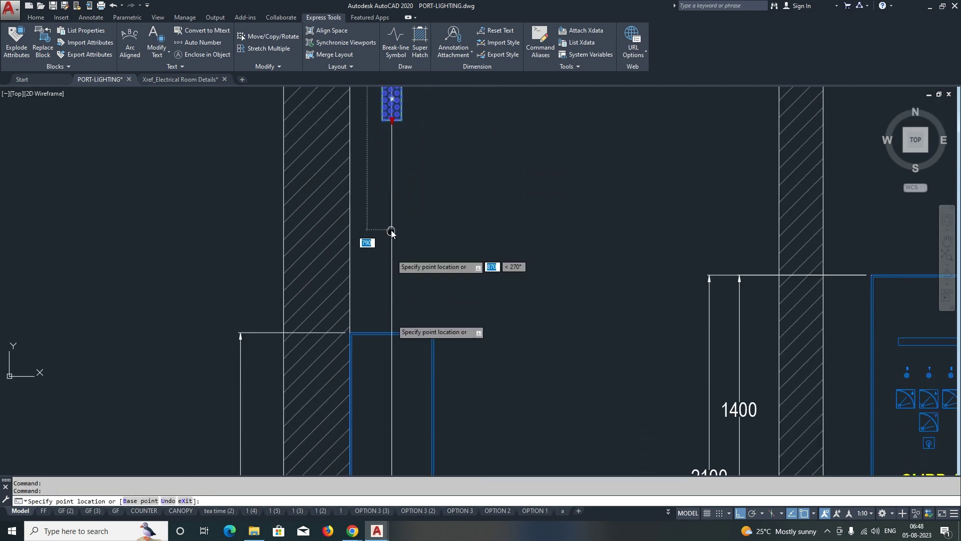
key("Escape")
scroll(428, 203, "down", 5)
scroll(476, 350, "up", 5)
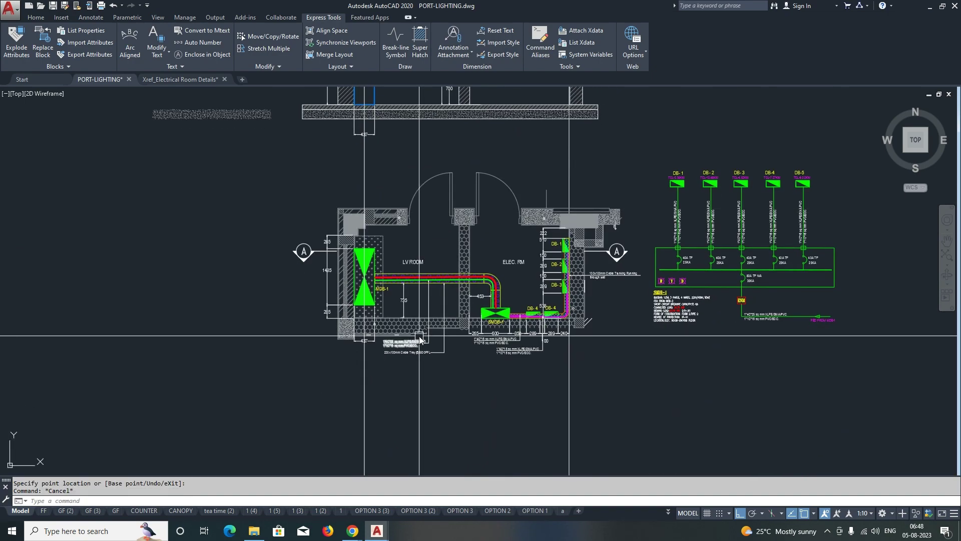
scroll(477, 350, "up", 2)
double_click(469, 335)
left_click_drag(475, 334, 468, 338)
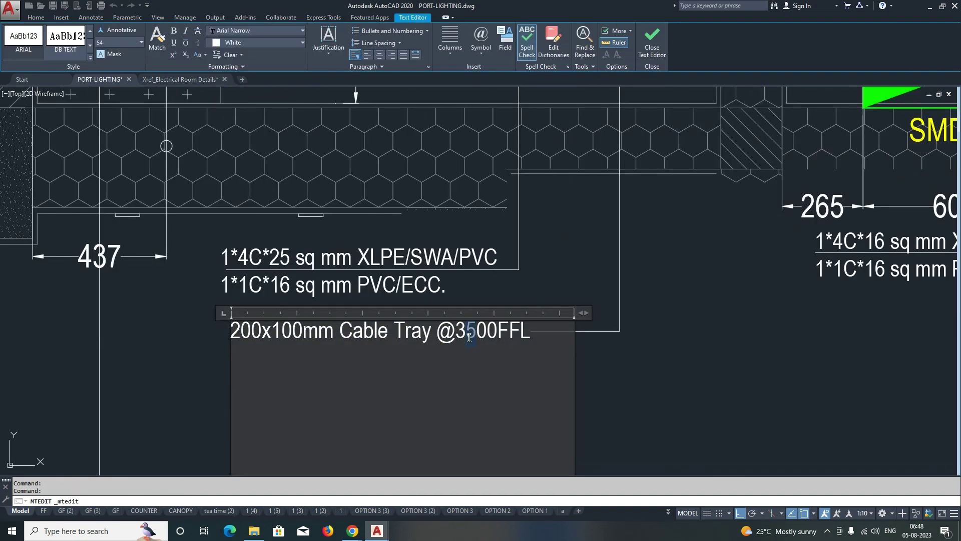
type("2")
left_click(614, 365)
scroll(578, 342, "down", 8)
scroll(485, 212, "up", 3)
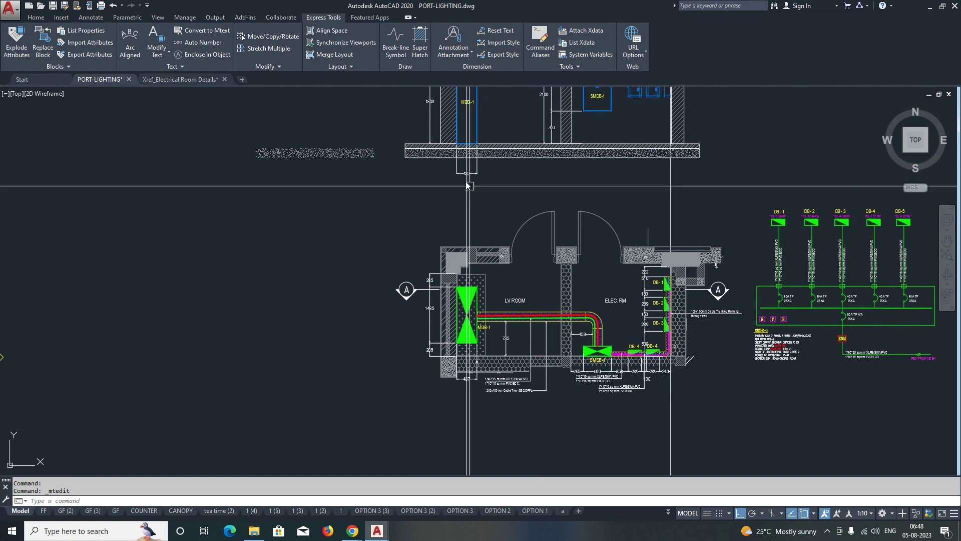
Step: Draw a horizontal construction line along the finished floor level of the section
middle_click_drag(451, 192, 451, 257)
type("xl")
key("Return")
scroll(393, 333, "up", 2)
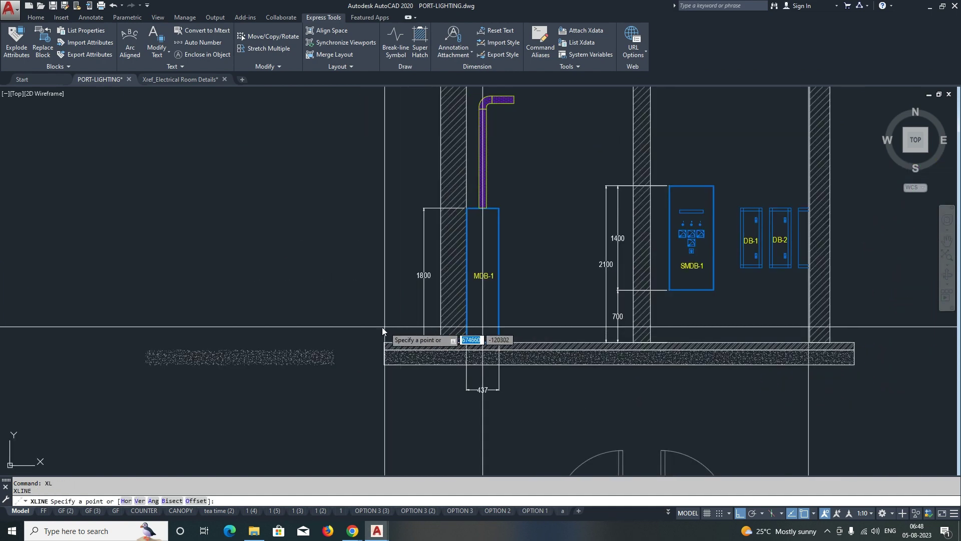
left_click(383, 343)
left_click(354, 353)
Step: Offset the floor-level construction line upward by 3200 mm to mark the cable tray height
key("Return")
type("o")
key("Return")
type("100")
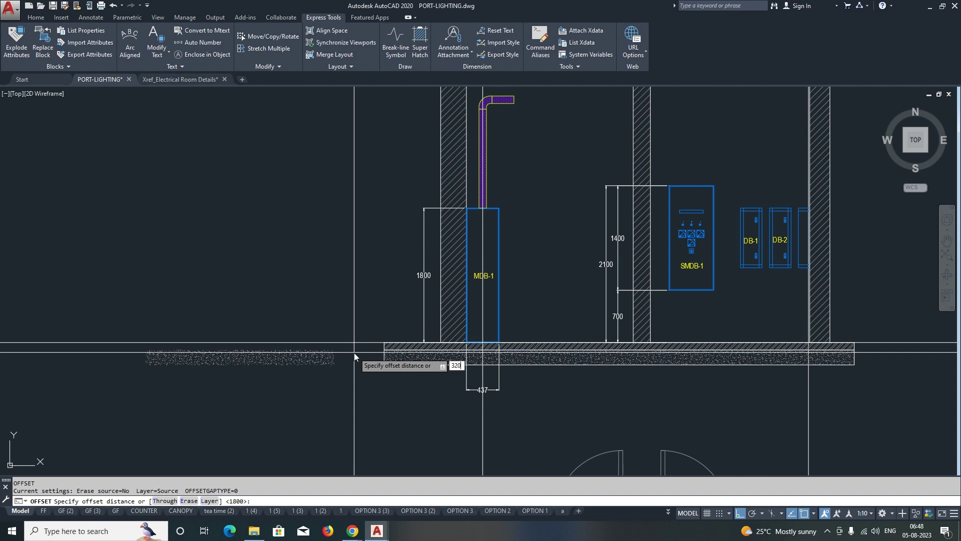
key("Return")
left_click(362, 343)
left_click(382, 296)
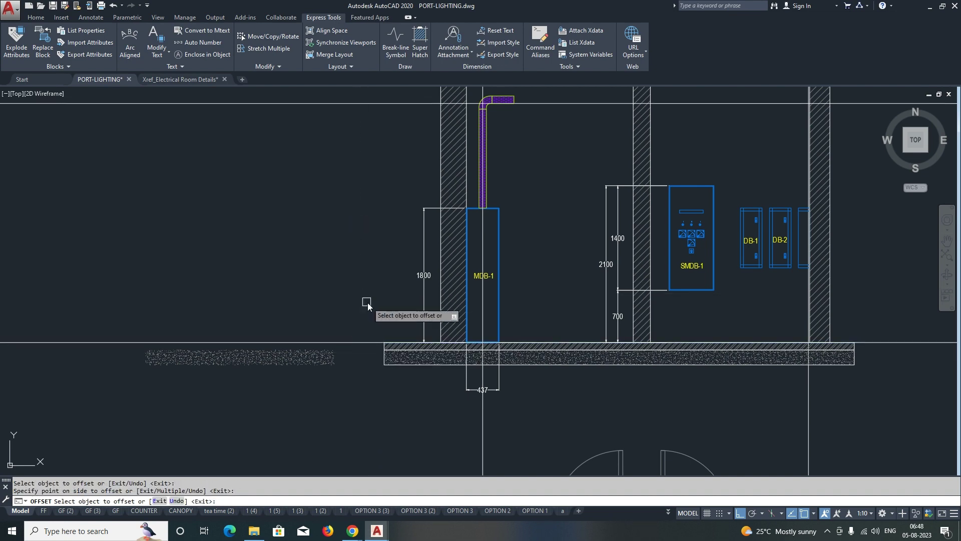
Step: Erase the offset tray-height line and the vertical construction line through the centre of MDB-1
scroll(448, 305, "up", 8)
key("Escape")
left_click(506, 218)
scroll(500, 219, "down", 6)
key("Escape")
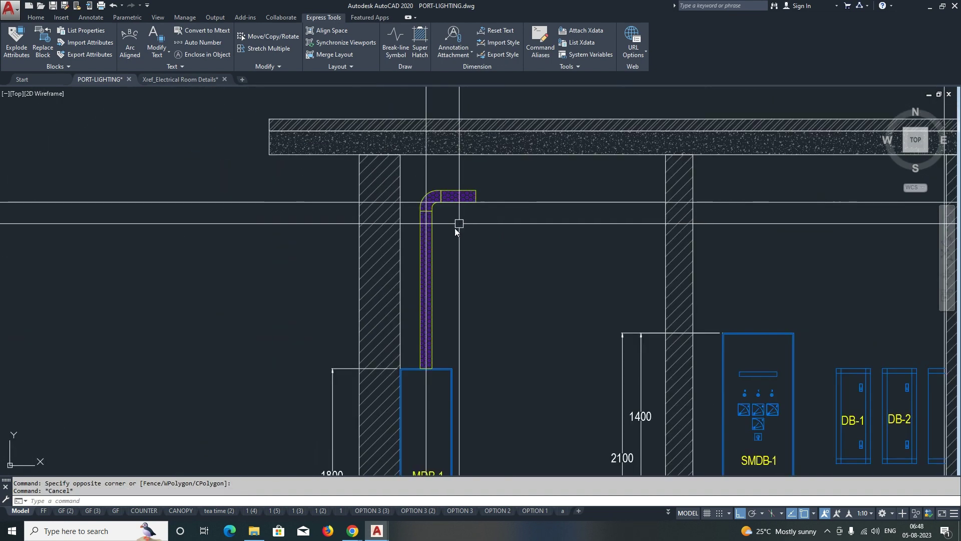
left_click(283, 190)
left_click(308, 216)
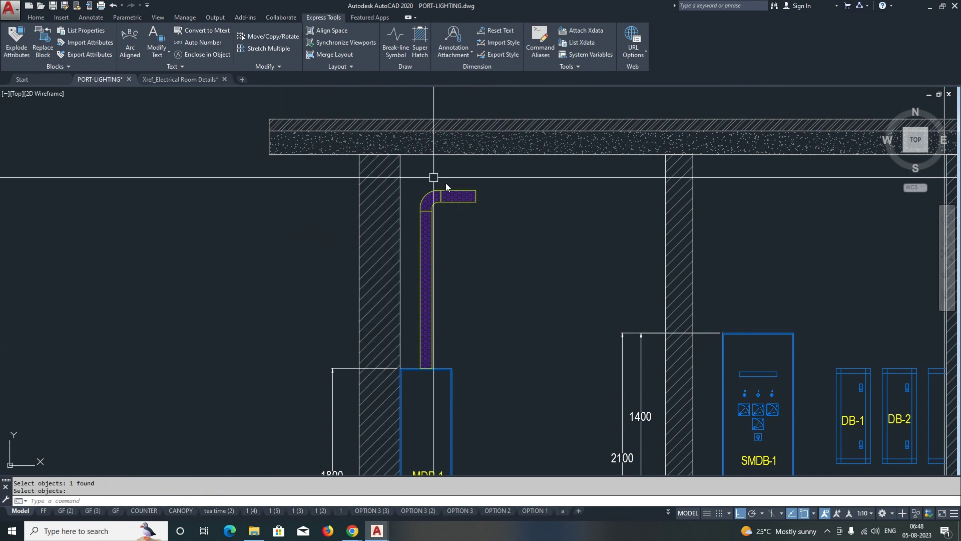
Step: Examine the cable tray route from MDB-1 to SMDB-1 on the room plan
scroll(426, 178, "down", 8)
scroll(392, 314, "up", 8)
scroll(371, 318, "up", 3)
scroll(633, 322, "down", 4)
scroll(640, 376, "up", 2)
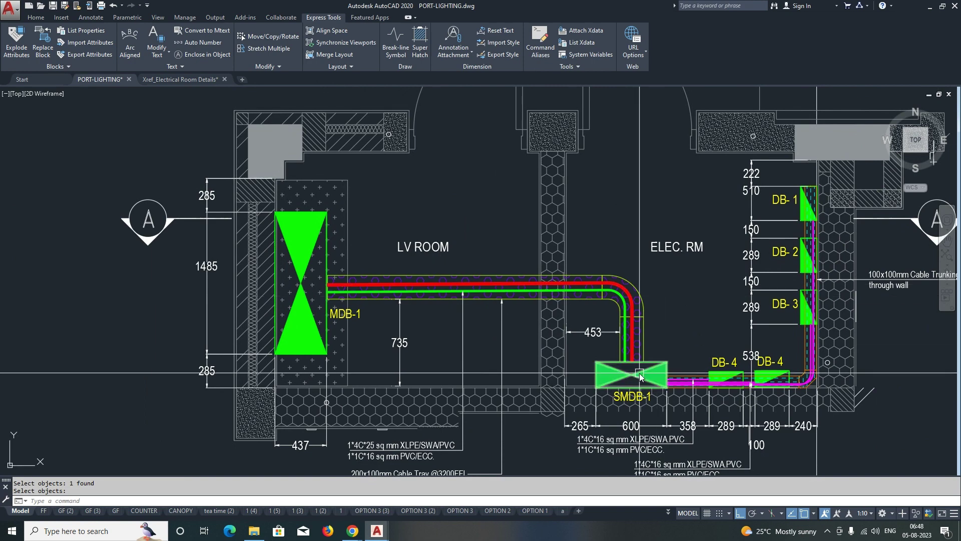
scroll(635, 371, "down", 3)
middle_click_drag(475, 150, 475, 350)
scroll(458, 189, "up", 2)
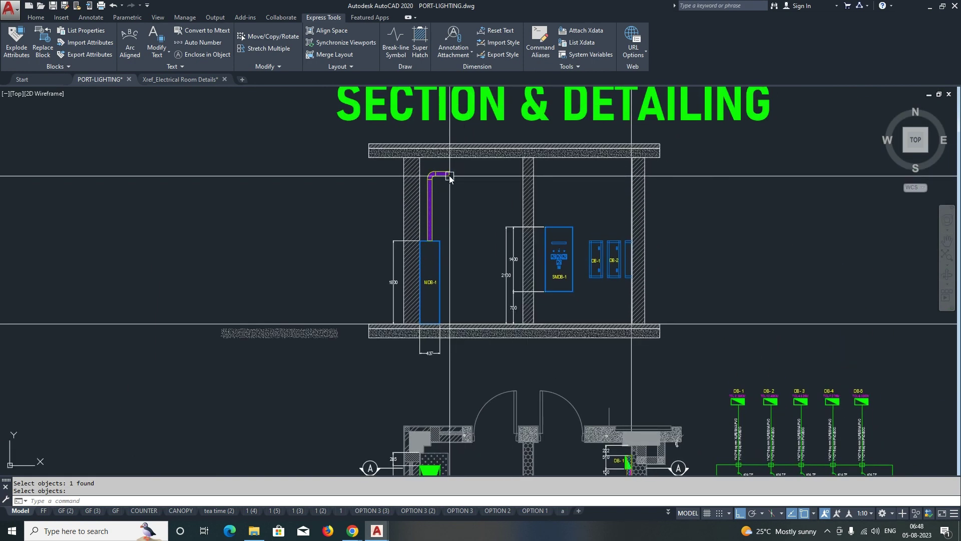
Step: Mirror the MDB-1 cable tray about a vertical axis in the LV room, keeping the original
scroll(457, 188, "up", 3)
type("mi")
key("Return")
left_click(446, 195)
left_click(424, 215)
key("Return")
left_click(492, 198)
left_click(559, 266)
key("Return")
Step: Move the mirrored cable tray horizontally so its vertical leg is centred over SMDB-1
type("m")
key("Return")
left_click_drag(530, 165, 601, 361)
key("Return")
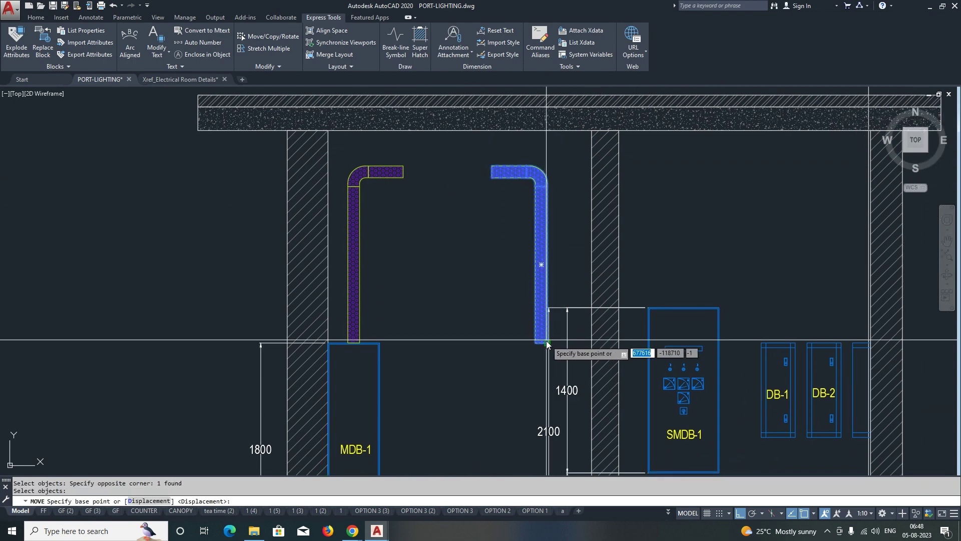
scroll(546, 342, "up", 2)
left_click(547, 343)
middle_click_drag(765, 344, 611, 310)
scroll(611, 310, "up", 2)
left_click(597, 253)
Step: Offset the floor construction line 3200 mm upward again as the tray-height reference
scroll(431, 309, "down", 4)
type("o")
key("Return")
left_click(288, 409)
left_click(274, 374)
key("Escape")
Step: Move the SMDB-1 cable tray so the underside of its horizontal leg sits on the tray-height construction line
scroll(575, 184, "up", 4)
left_click(623, 178)
type("m")
key("Return")
key("Return")
left_click(551, 150)
left_click(556, 204)
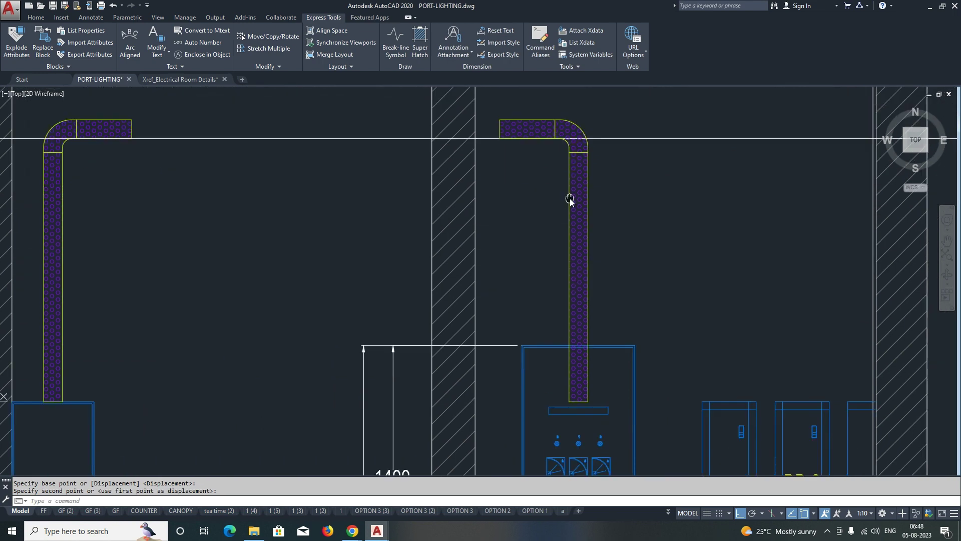
Step: Shorten the vertical leg of the SMDB-1 cable tray so it ends on the top edge of SMDB-1
middle_click_drag(603, 255, 524, 130)
left_click(568, 194)
left_click(522, 322)
left_click(521, 318)
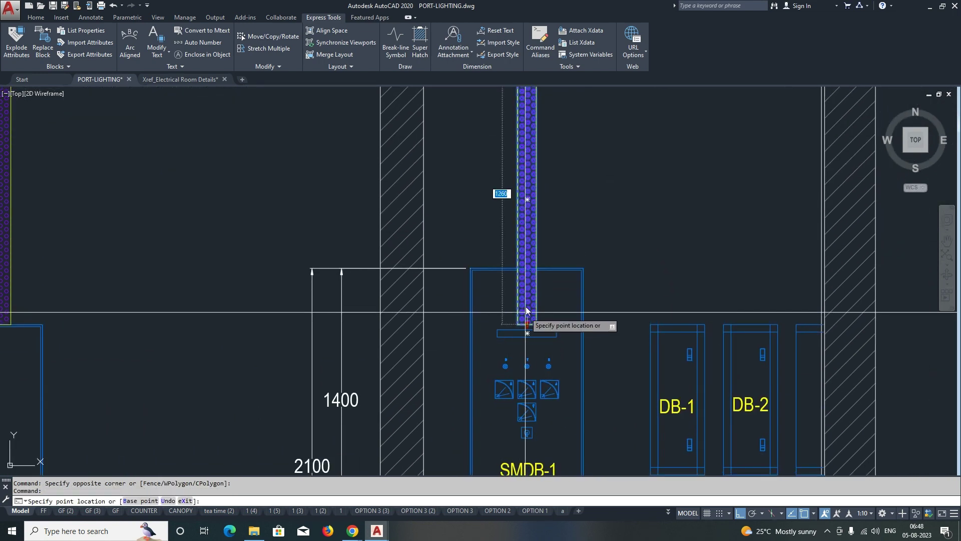
scroll(524, 280, "up", 2)
scroll(540, 278, "down", 5)
scroll(515, 212, "up", 3)
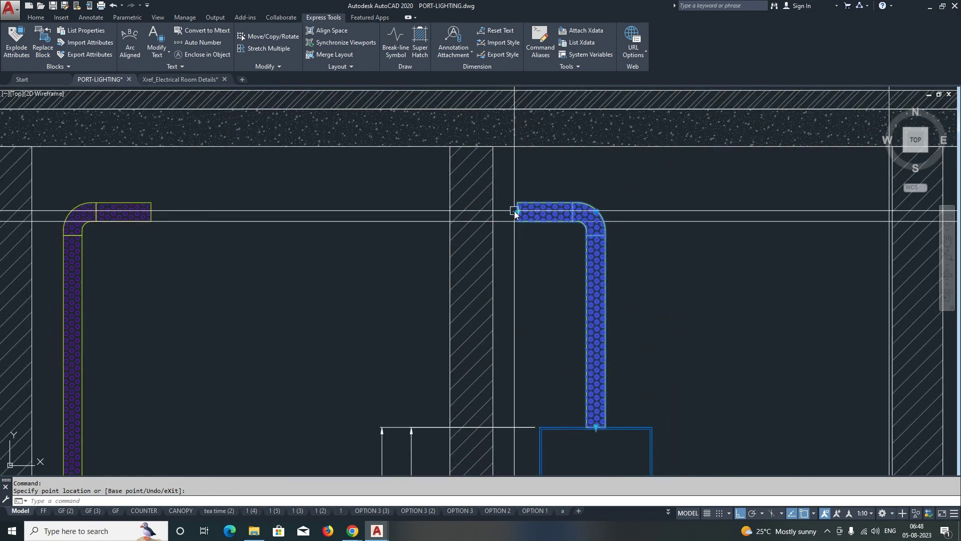
Step: Extend the SMDB-1 tray's horizontal leg across to the MDB-1 tray and shorten the MDB-1 stub so they join near its bend
scroll(146, 212, "up", 1)
middle_click_drag(154, 214, 381, 232)
left_click(379, 242)
scroll(378, 242, "up", 2)
left_click(395, 215)
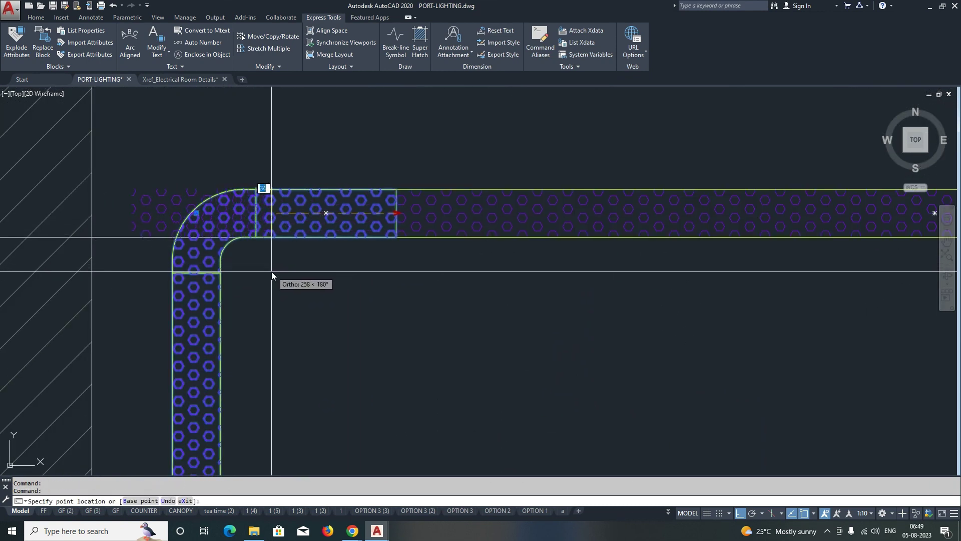
left_click(268, 273)
left_click(434, 170)
left_click(396, 210)
left_click(396, 212)
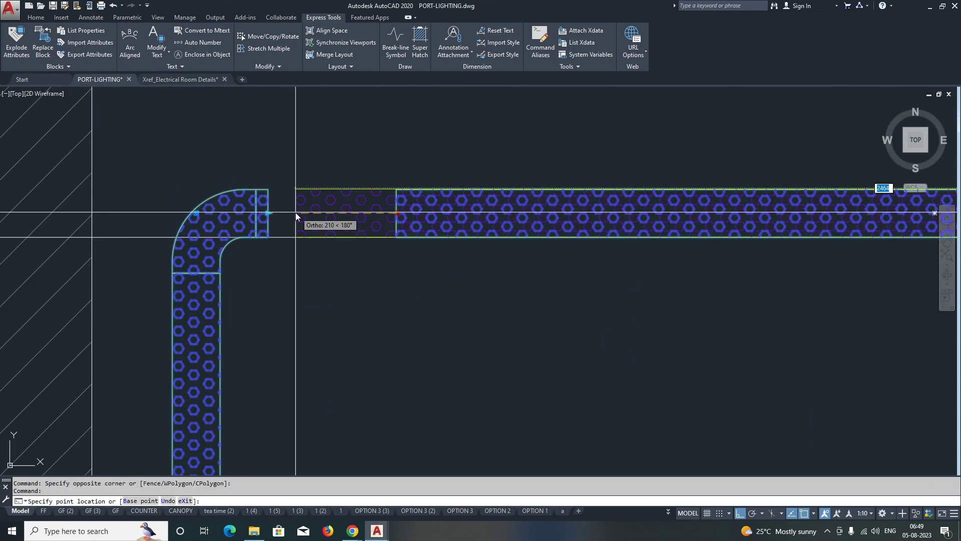
key("Escape")
Step: Examine the tray and cable route between MDB-1 and SMDB-1 on the floor plan against the section
scroll(322, 216, "down", 6)
mouse_move(364, 350)
middle_mouse_down()
mouse_move(364, 281)
mouse_move(402, 310)
middle_mouse_up()
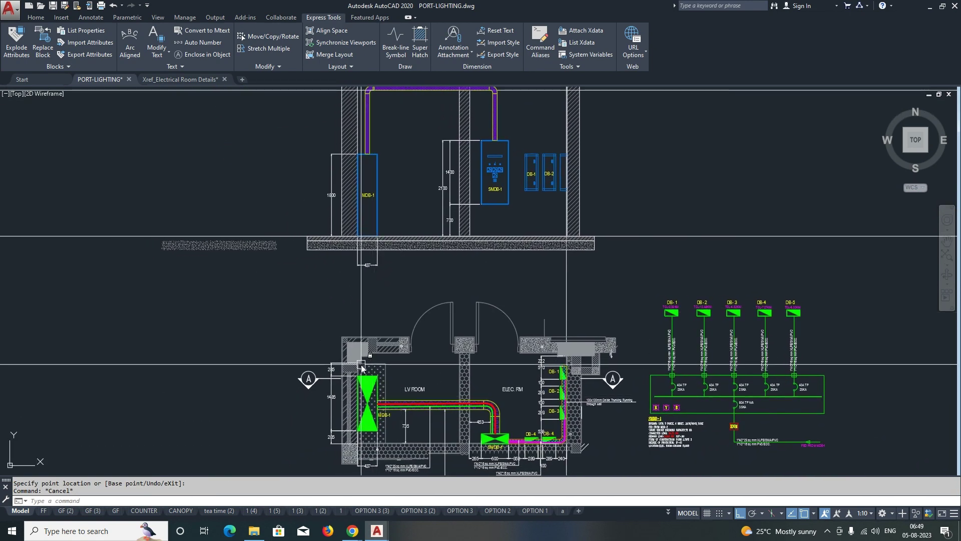
scroll(473, 414, "up", 6)
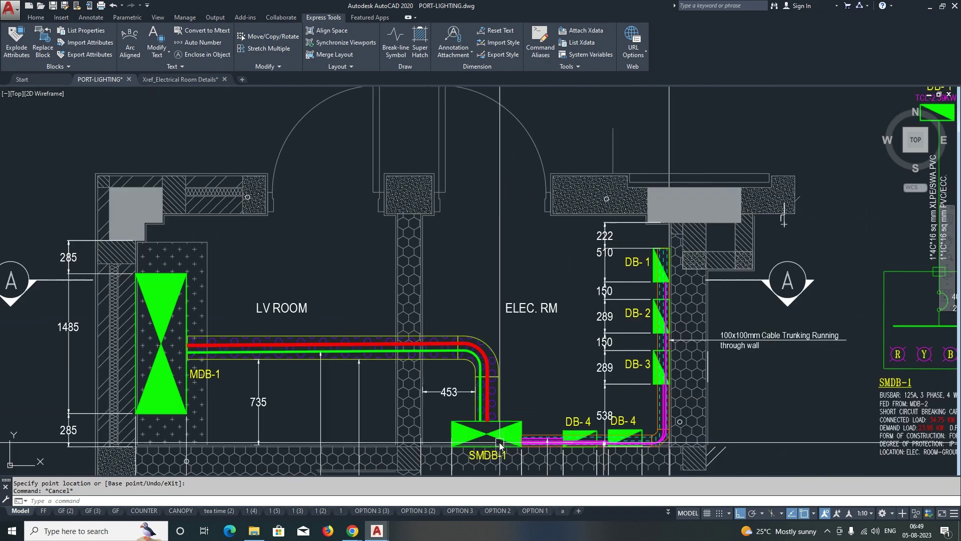
scroll(497, 435, "down", 5)
scroll(547, 361, "up", 3)
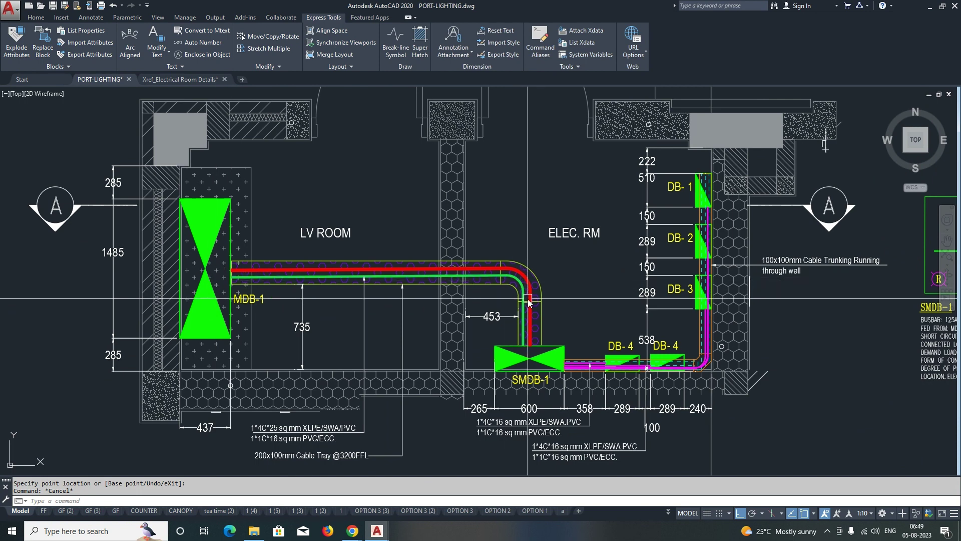
middle_click_drag(532, 357, 431, 342)
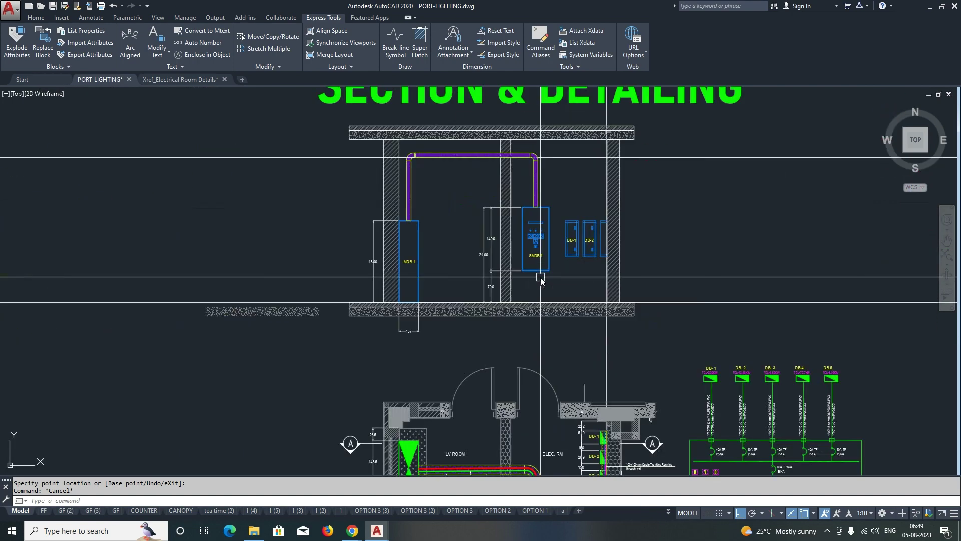
scroll(585, 359, "down", 8)
Step: Erase the leftover construction lines running through the section
type("e")
key("Return")
key("Escape")
scroll(605, 358, "up", 6)
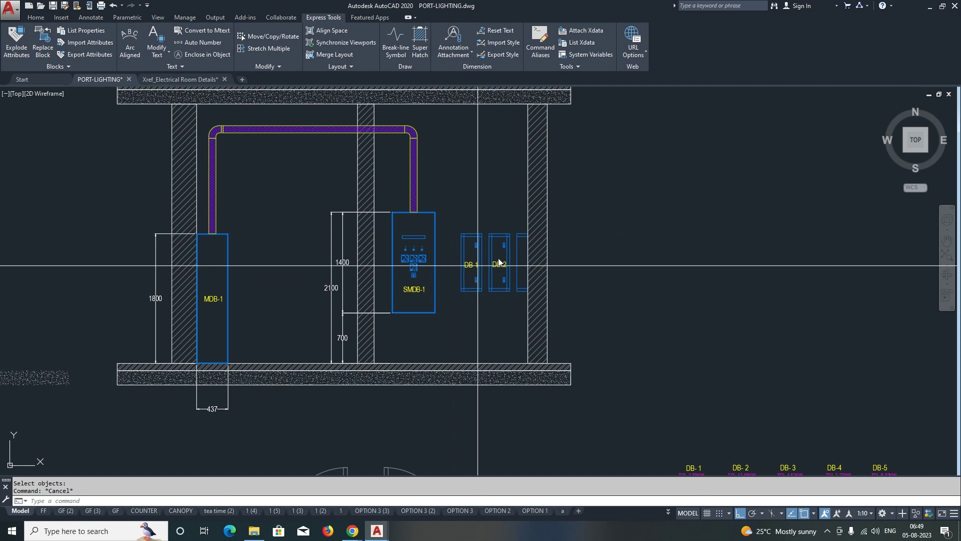
Step: Add a vertical linear dimension for the height of the distribution boards, placed outside the electrical room's end wall
key("Return")
scroll(526, 240, "up", 4)
left_click(531, 223)
left_click(530, 370)
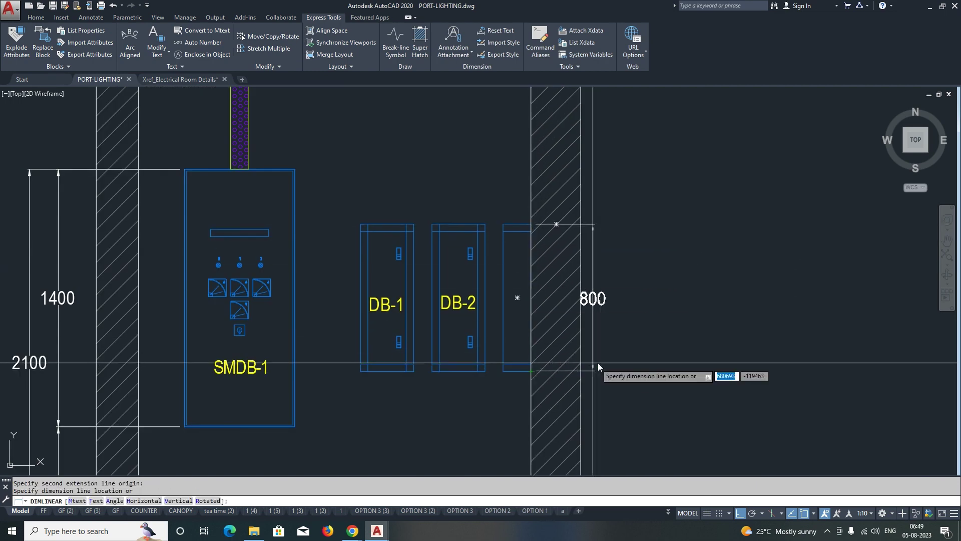
left_click(626, 363)
Step: Dimension the height from the floor to the underside of the distribution boards, in line with the board height dimension
middle_click_drag(544, 382, 528, 281)
key("Return")
left_click(517, 270)
middle_click_drag(514, 383, 502, 295)
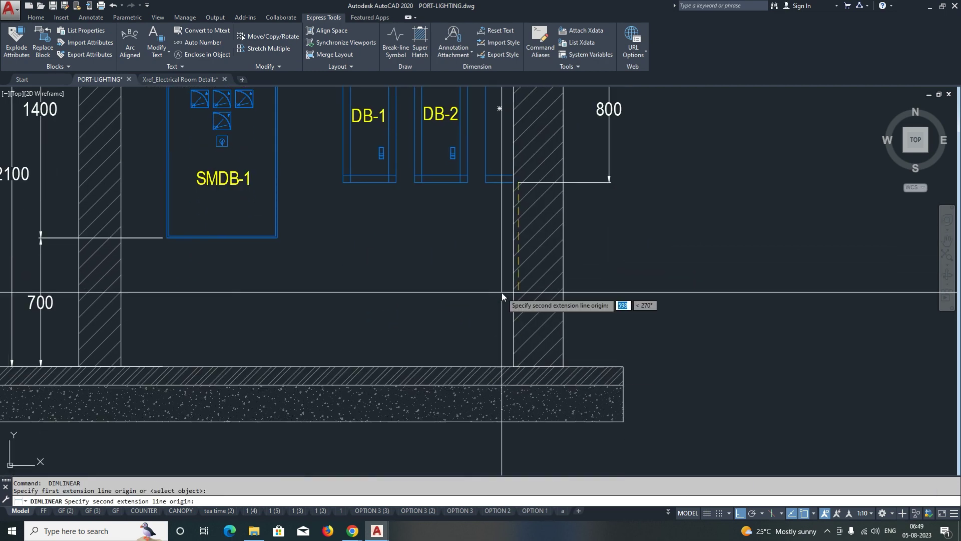
left_click(517, 369)
left_click(609, 187)
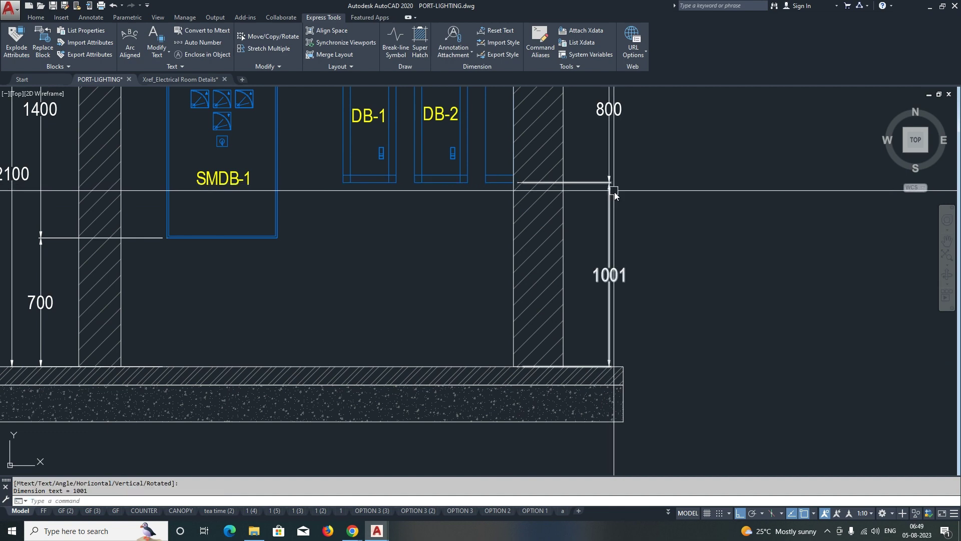
scroll(524, 248, "down", 4)
type("m")
key("Return")
left_click(457, 172)
left_click(606, 273)
key("Return")
scroll(596, 248, "up", 2)
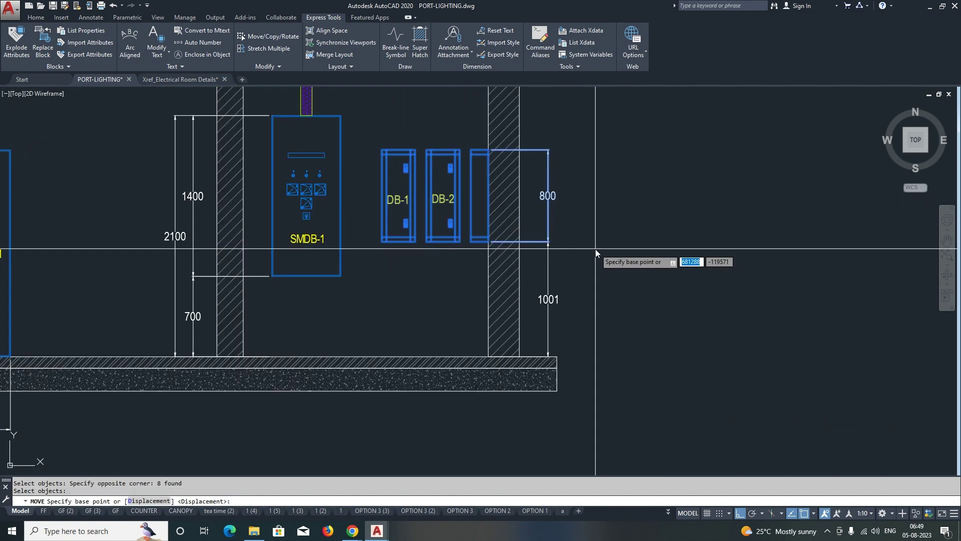
key("Escape")
Step: Stretch the distribution boards and their attached dimensions 1 mm downward
type("s")
key("Return")
left_click(616, 133)
left_click(406, 249)
key("Return")
left_click(599, 250)
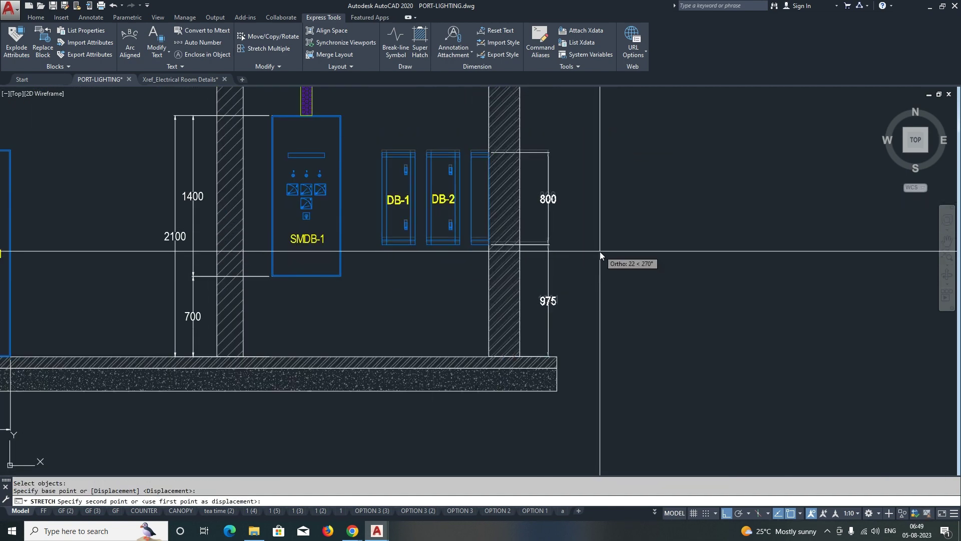
type("1")
key("Return")
Step: Locate the library of cable tray and trunking fittings kept beside the section drawing
middle_click_drag(601, 252, 601, 290)
scroll(453, 296, "down", 4)
middle_click_drag(419, 300, 481, 302)
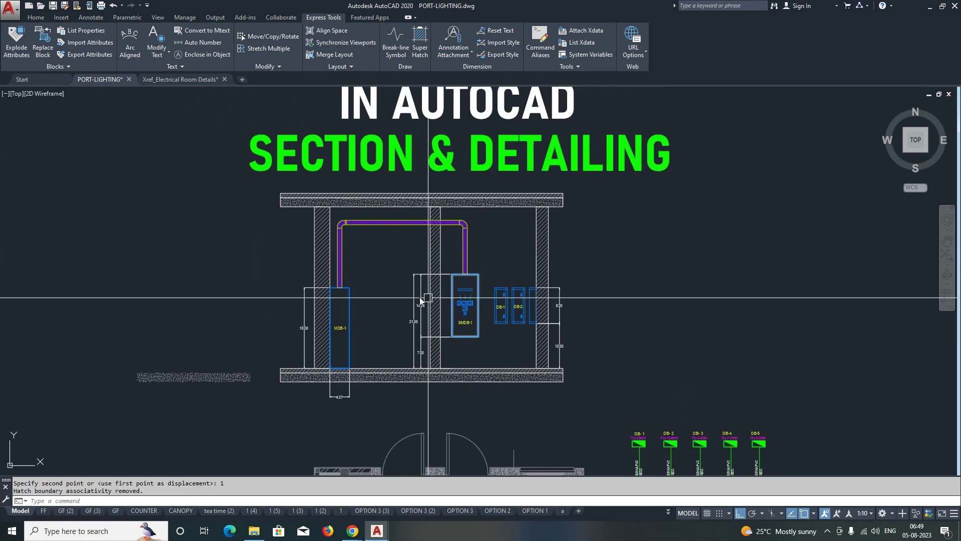
scroll(446, 304, "down", 6)
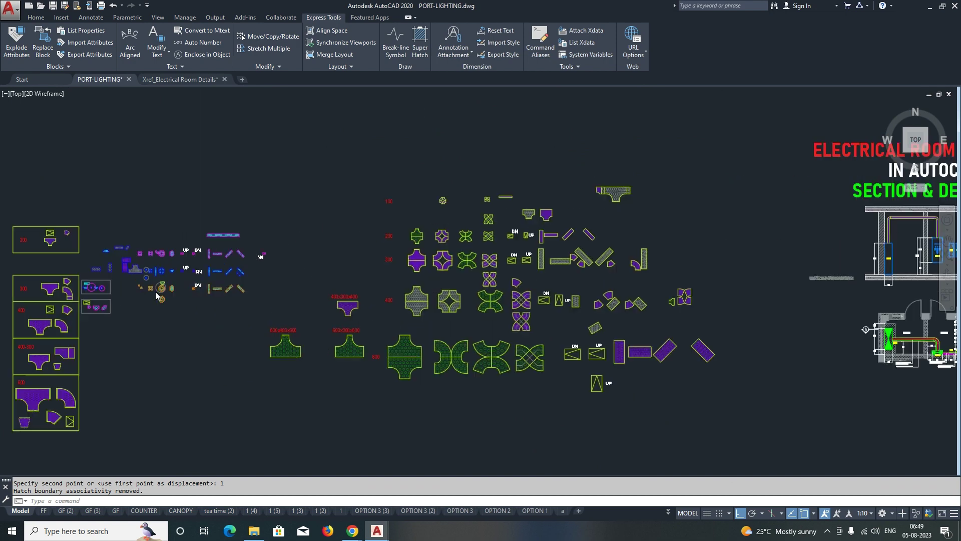
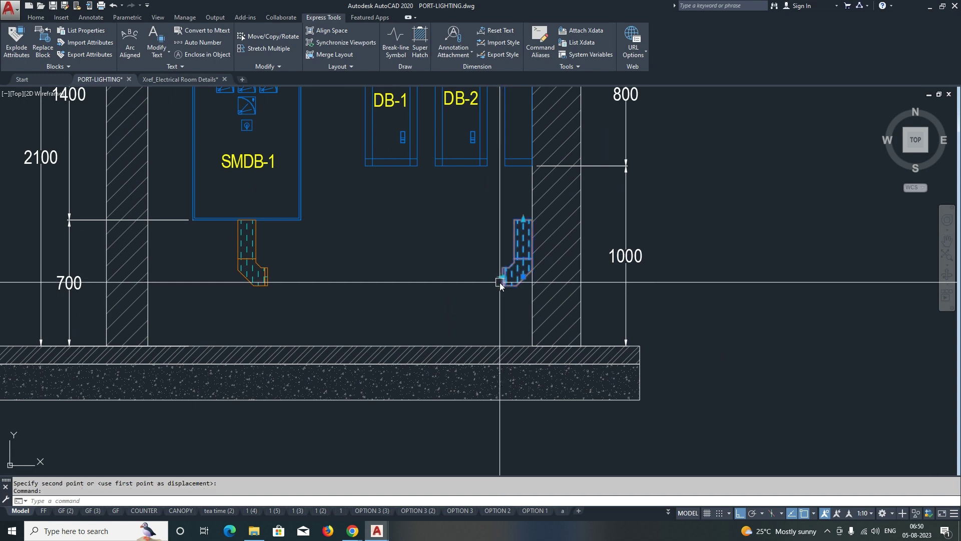
Step: Extend the horizontal trunking from the wall-side bend across to the bend below SMDB-1
left_click(502, 278)
left_click(269, 278)
scroll(558, 317, "down", 5)
Step: Move the trunking tee fitting to the bottom of DB-1
scroll(558, 322, "up", 6)
type("M")
key("Return")
left_click(563, 349)
scroll(563, 349, "down", 4)
scroll(410, 311, "up", 3)
left_click(380, 222)
Step: Copy the tee fitting from the bottom of DB-1 to the matching midpoint at the bottom of DB-2
type("co")
key("Return")
left_click(389, 217)
key("Return")
scroll(385, 205, "up", 5)
left_click(356, 289)
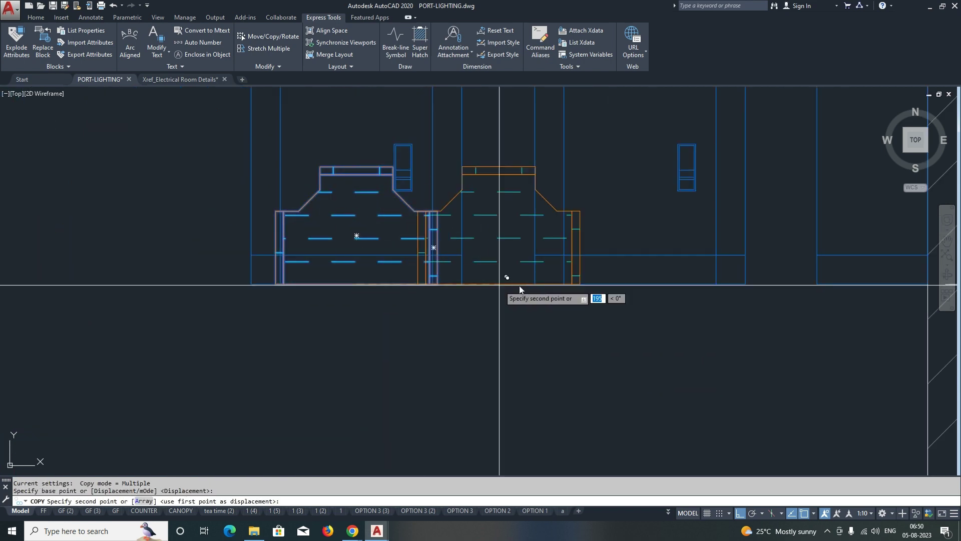
left_click(646, 283)
scroll(548, 270, "down", 3)
key("Escape")
Step: Move both tees straight down so their outlets meet the undersides of DB-1 and DB-2
type("m")
key("Return")
left_click(476, 234)
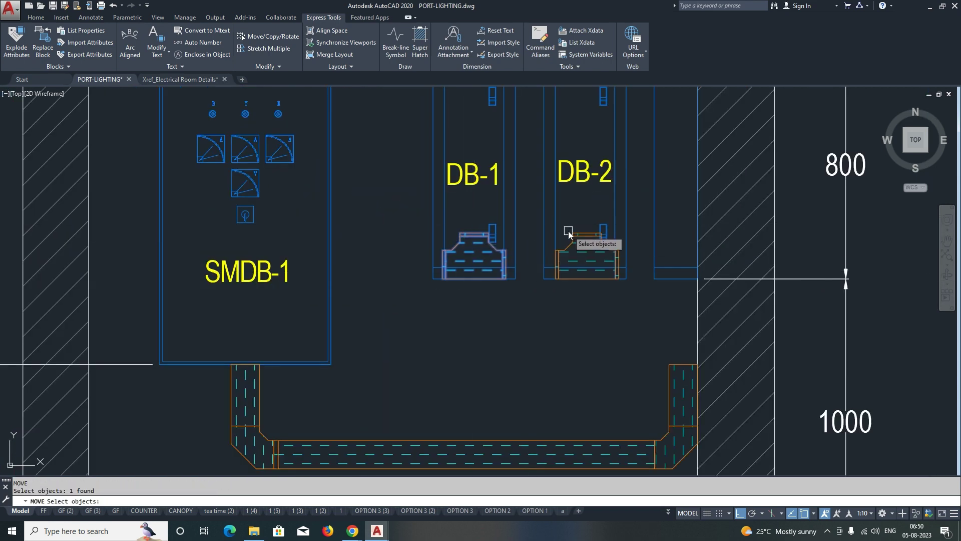
left_click(568, 236)
key("Return")
scroll(481, 235, "up", 3)
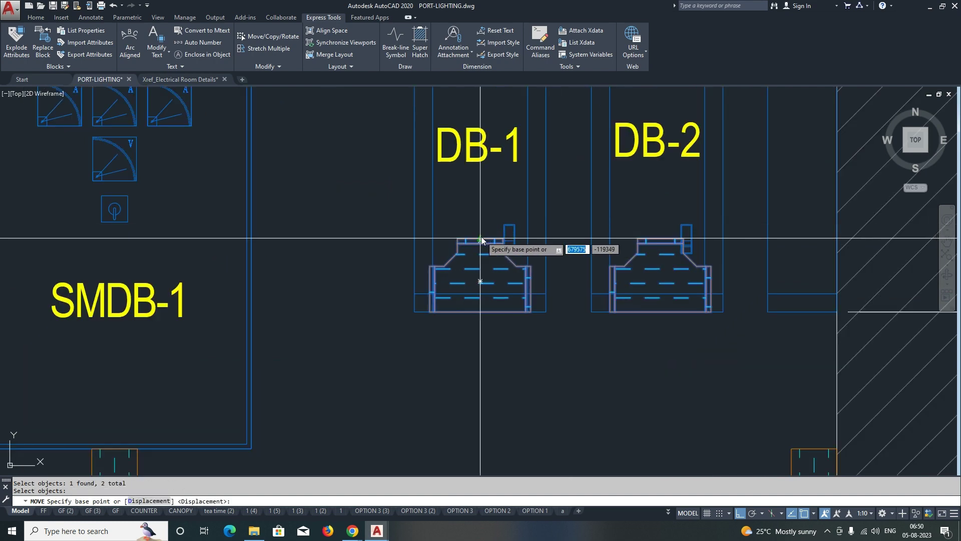
left_click(488, 239)
scroll(484, 241, "down", 2)
left_click(488, 313)
scroll(486, 303, "down", 2)
middle_click_drag(485, 303, 472, 222)
Step: Move both tees further down so their bases sit on the bottom edge of the horizontal trunking
type("m")
key("Return")
left_click(568, 258)
left_click(458, 235)
key("Return")
left_click(474, 256)
left_click(470, 338)
key("Escape")
Step: Shorten the horizontal trunking from the wall-side bend so it ends at the tee below DB-2
middle_click_drag(505, 329, 491, 280)
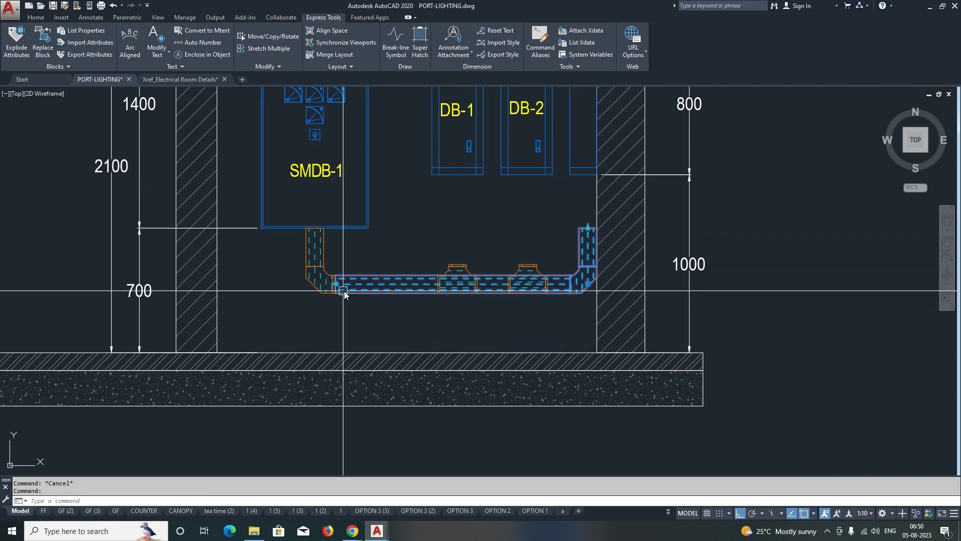
left_click(335, 284)
scroll(550, 289, "up", 6)
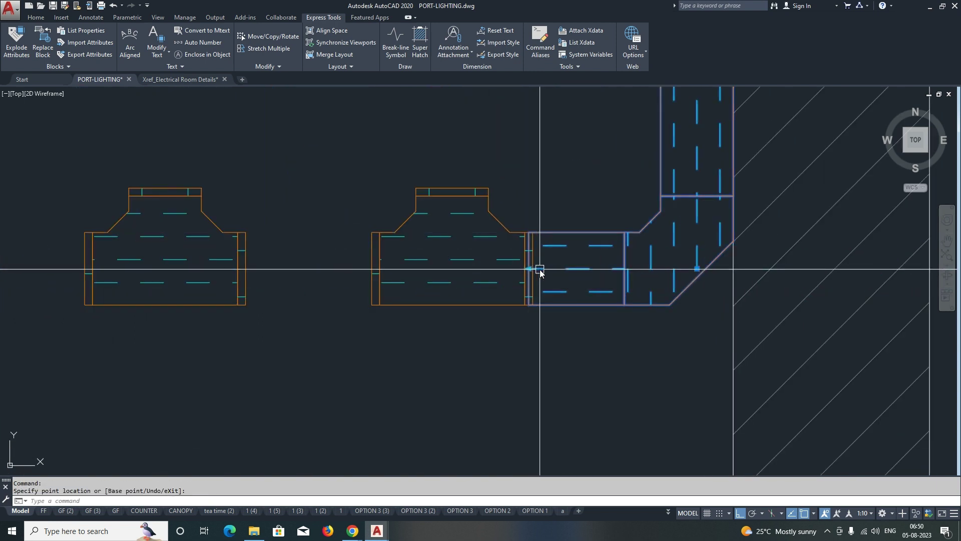
key("Escape")
Step: Extend trunking from the DB-2 tee to the DB-1 tee, and from the DB-1 tee to the bend below SMDB-1
left_click(372, 269)
key("Escape")
scroll(247, 271, "down", 4)
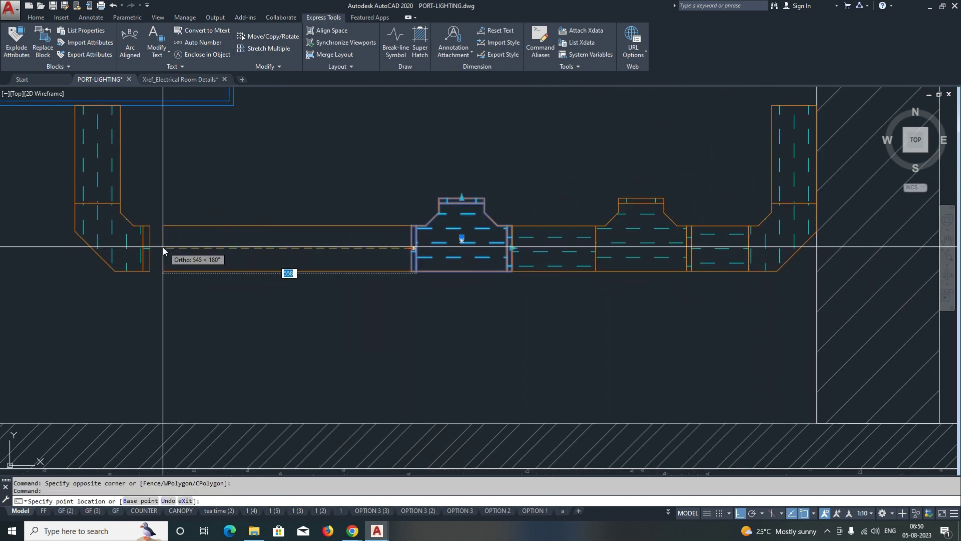
key("Escape")
Step: Extend the outlets of both tees upward to the undersides of DB-1 and DB-2
scroll(313, 259, "down", 5)
scroll(240, 221, "up", 1)
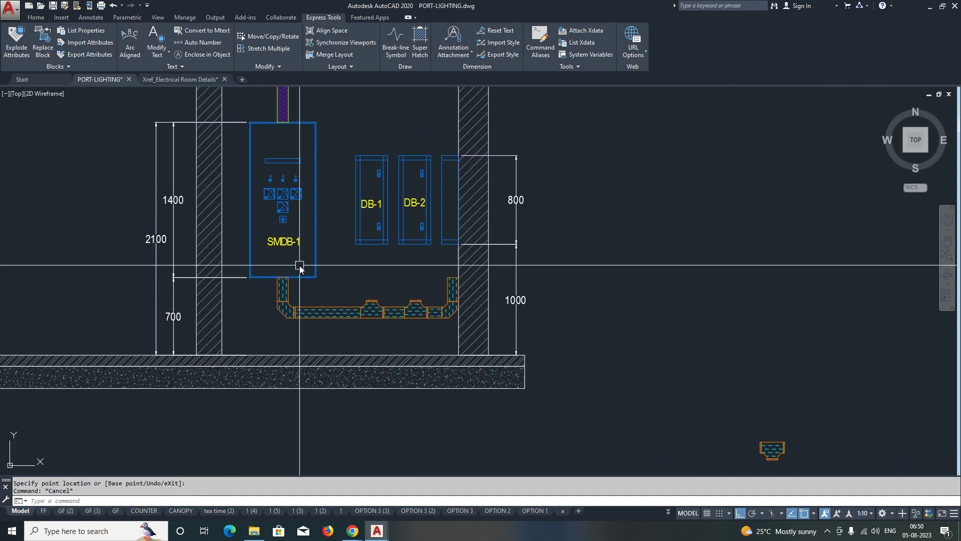
left_click(370, 302)
scroll(371, 298, "up", 6)
scroll(372, 296, "down", 4)
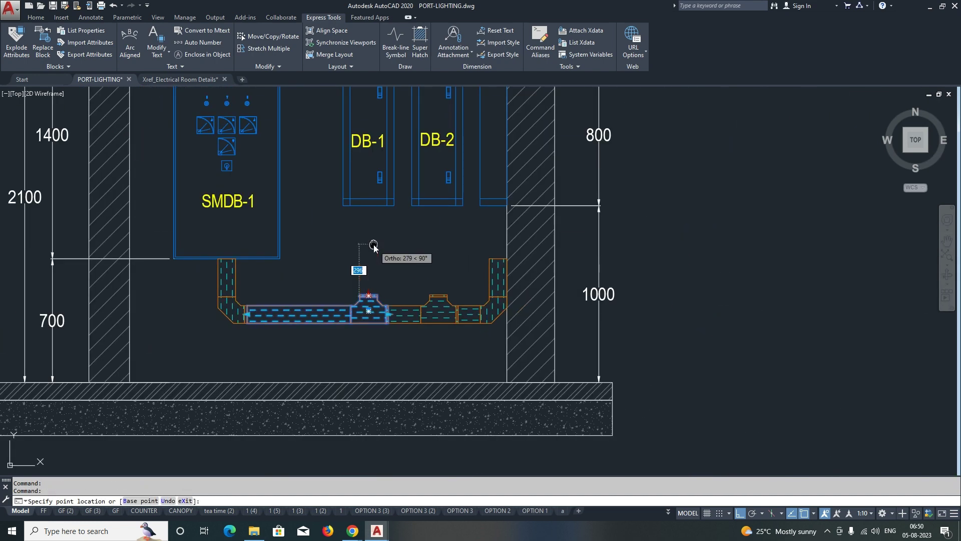
left_click(368, 229)
key("Escape")
left_click(436, 325)
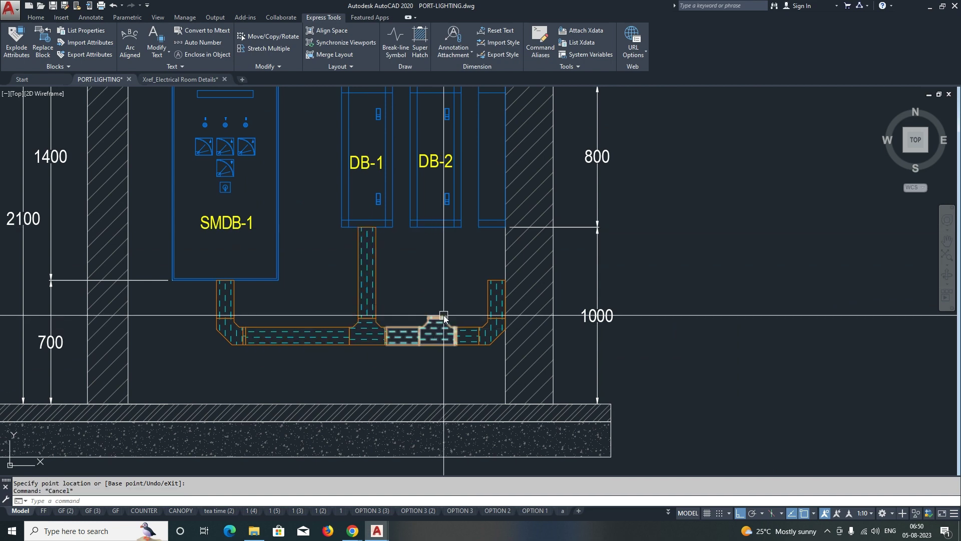
left_click(439, 230)
key("Escape")
Step: Extend the vertical trunking beside the wall up to the underside of the third distribution board
scroll(415, 269, "down", 2)
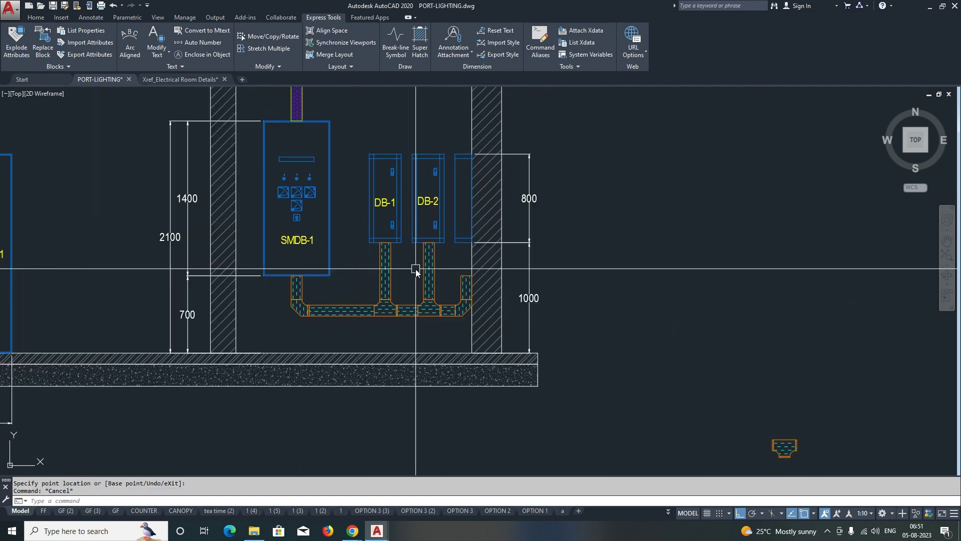
left_click(457, 303)
scroll(456, 300, "up", 2)
left_click(466, 277)
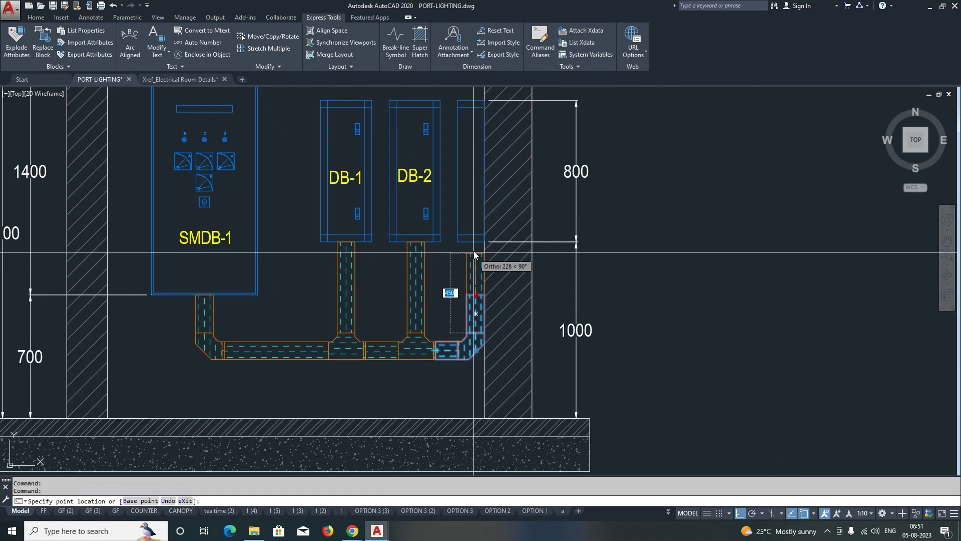
left_click(474, 244)
key("Escape")
key("Escape")
Step: Dimension the height from the floor to the underside of the horizontal trunking
scroll(435, 287, "down", 5)
scroll(453, 328, "up", 1)
type("dli")
key("Return")
scroll(453, 327, "up", 1)
left_click(437, 334)
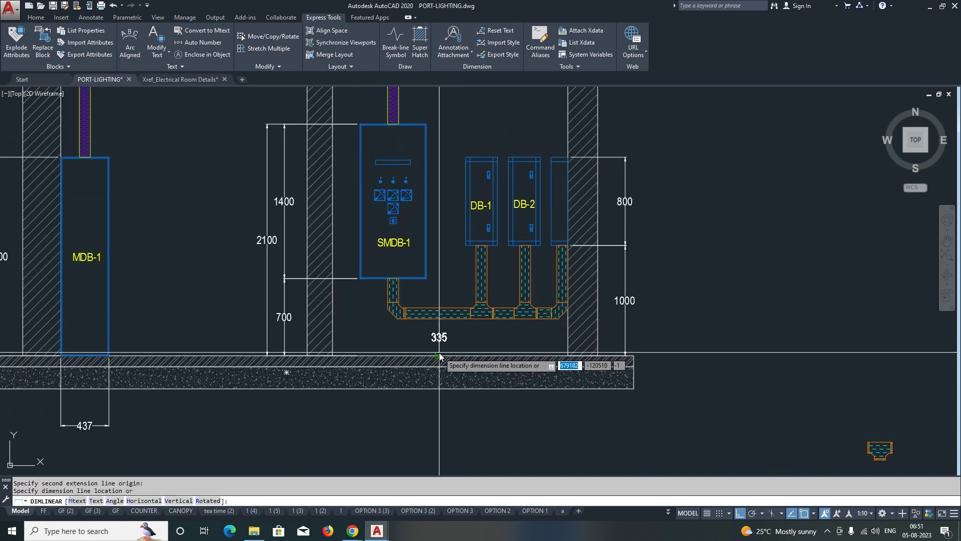
left_click(439, 353)
scroll(439, 352, "up", 3)
left_click(434, 347)
Step: Dimension the horizontal distance from the partition wall to the trunking riser below SMDB-1
middle_click_drag(434, 347, 401, 354)
key("Return")
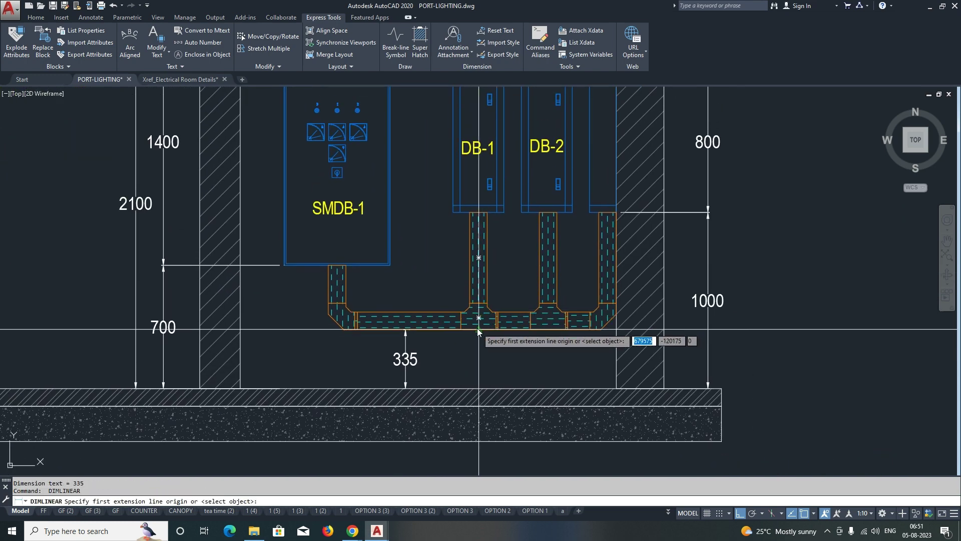
left_click(324, 270)
left_click(237, 265)
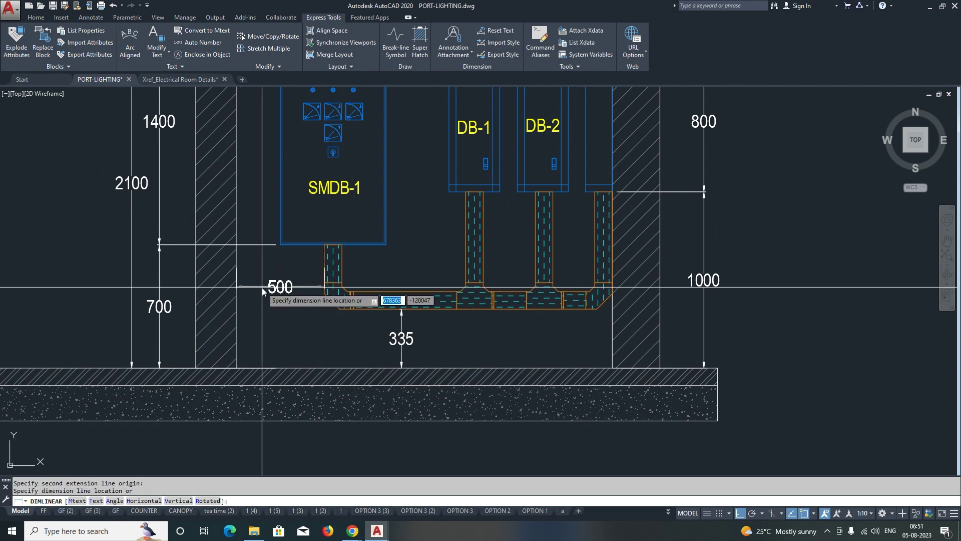
left_click(273, 321)
Step: Dimension the clear gaps between the three trunking risers below the distribution boards
middle_click_drag(272, 321, 151, 327)
key("Return")
left_click(361, 265)
left_click(413, 265)
left_click(412, 265)
key("Return")
left_click(431, 266)
left_click(473, 265)
key("Escape")
key("Escape")
Step: Copy the "100x100mm Cable Trunking Running through wall" note from the plan to just below the section's floor slab
scroll(432, 290, "down", 6)
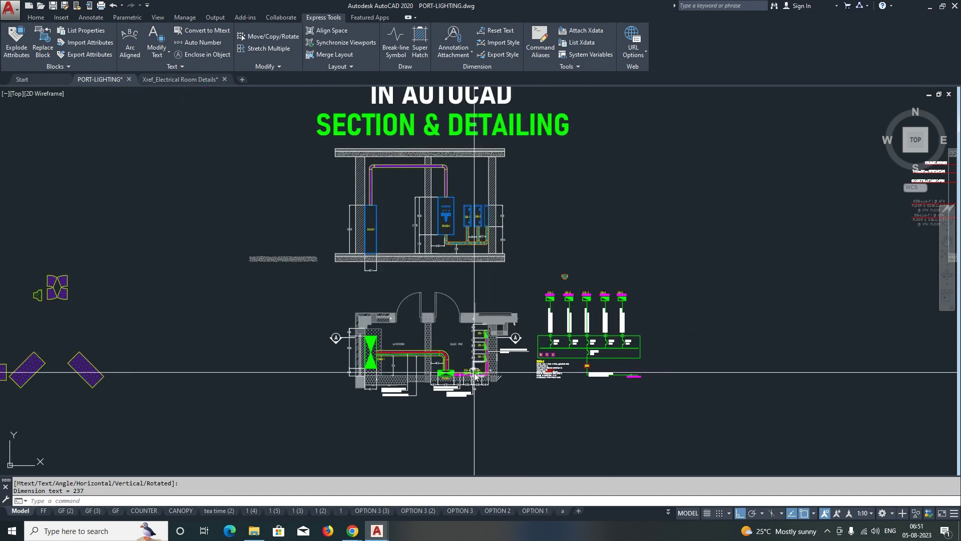
scroll(459, 389, "up", 6)
scroll(371, 369, "down", 4)
scroll(526, 343, "up", 6)
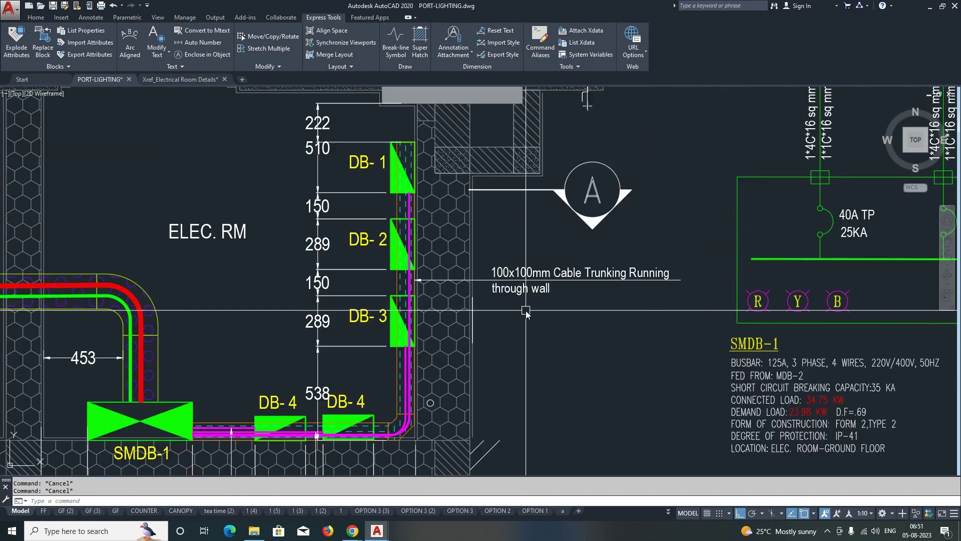
left_click(510, 319)
key("Return")
left_click(512, 313)
scroll(512, 313, "down", 4)
scroll(449, 335, "up", 3)
left_click(447, 328)
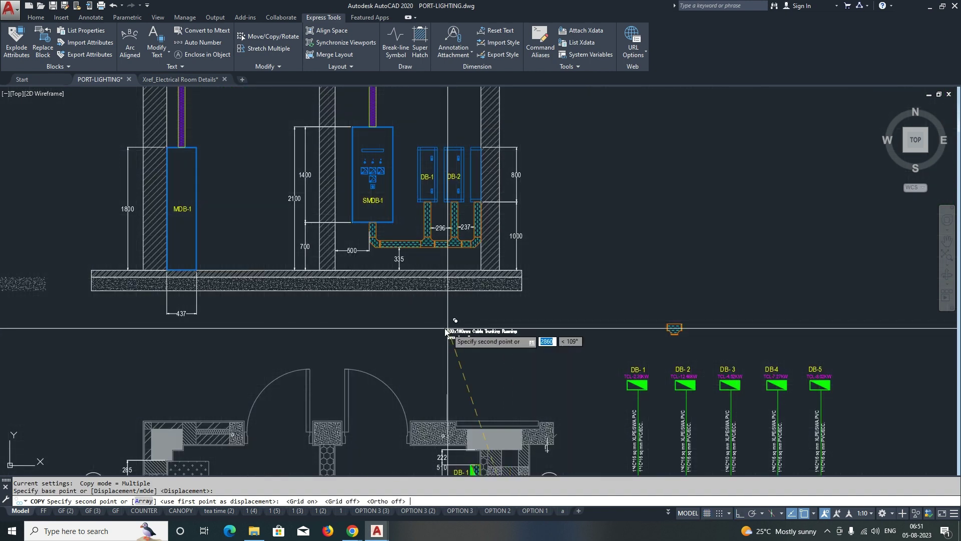
scroll(448, 328, "up", 2)
key("Escape")
Step: Draw a quick leader from the underside of the horizontal trunking down and across to the copied trunking note
type("qleader")
key("Return")
left_click(396, 203)
scroll(401, 301, "up", 4)
key("F7")
key("F8")
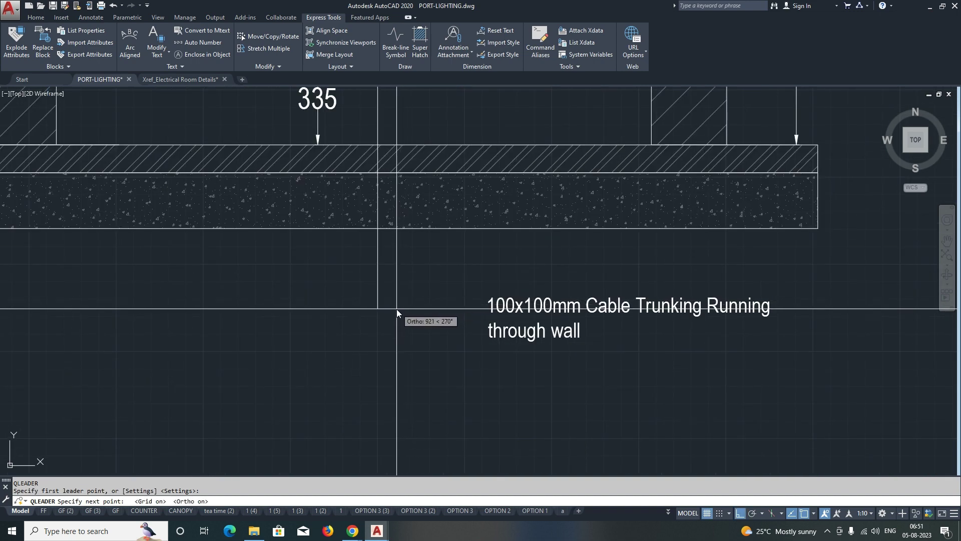
left_click(397, 316)
left_click(473, 318)
key("Escape")
scroll(445, 323, "down", 4)
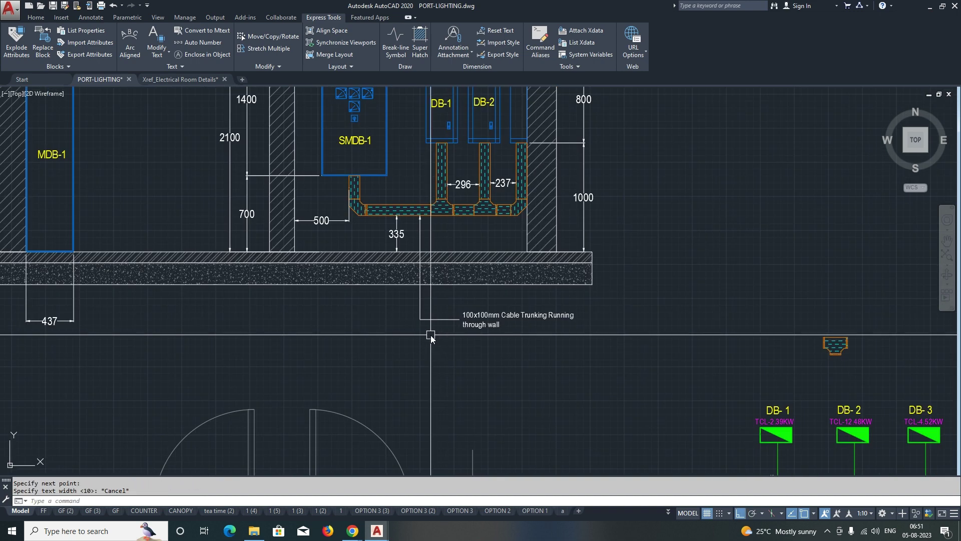
Step: Review the section from the cable tray and MDB-1 across to SMDB-1, the distribution boards, trunking and dimensions
scroll(432, 334, "down", 3)
key("F7")
mouse_move(415, 212)
middle_mouse_down()
mouse_move(418, 278)
mouse_move(453, 300)
mouse_move(436, 317)
middle_mouse_up()
scroll(426, 270, "down", 3)
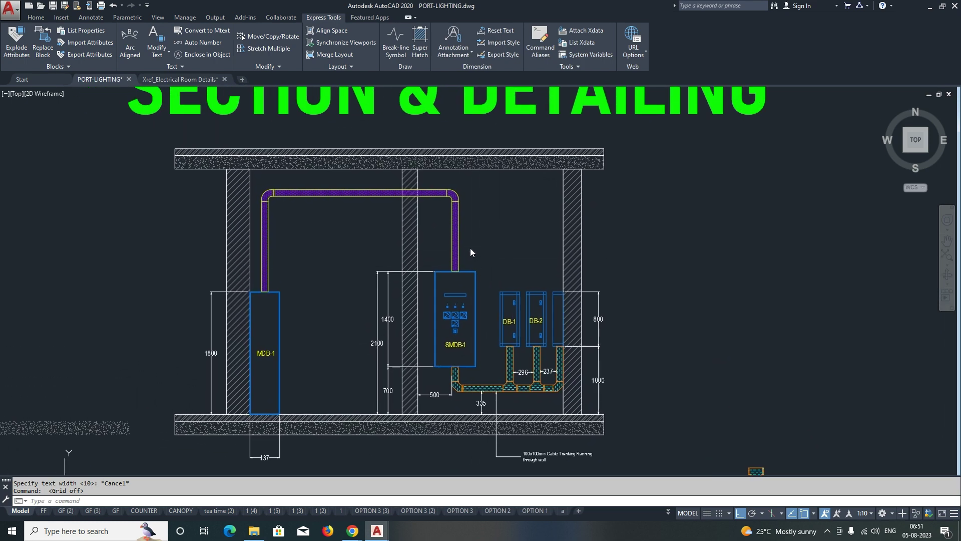
scroll(523, 277, "down", 2)
middle_click_drag(513, 286, 512, 289)
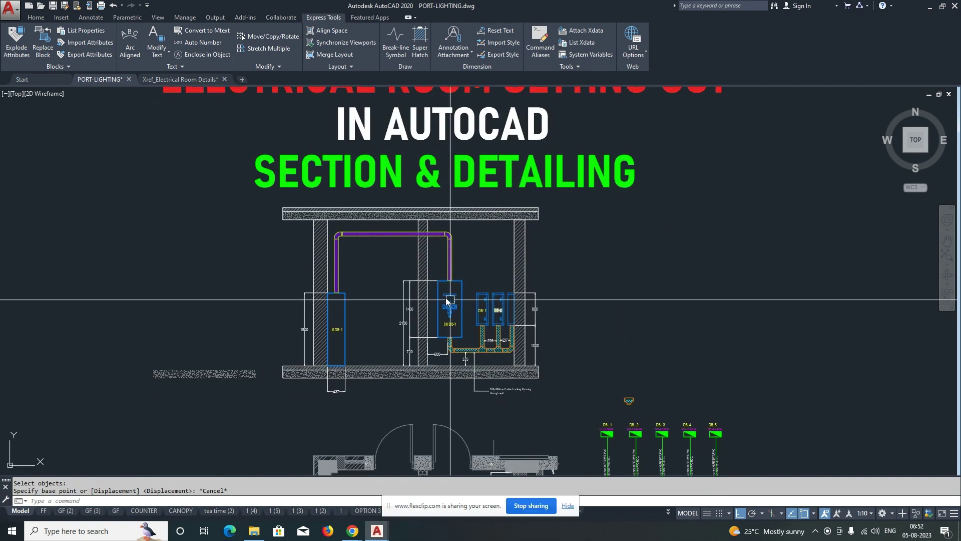
scroll(453, 281, "up", 2)
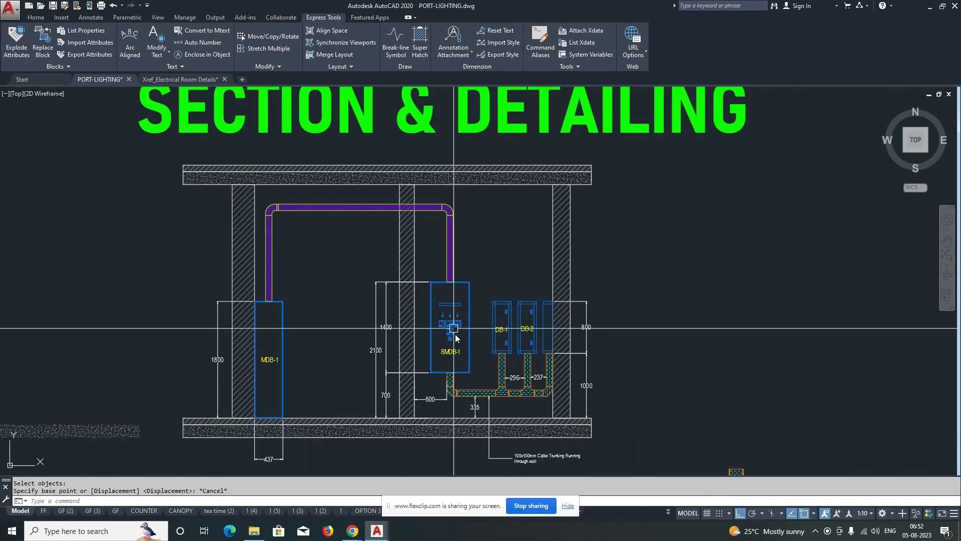
middle_click_drag(495, 404, 450, 350)
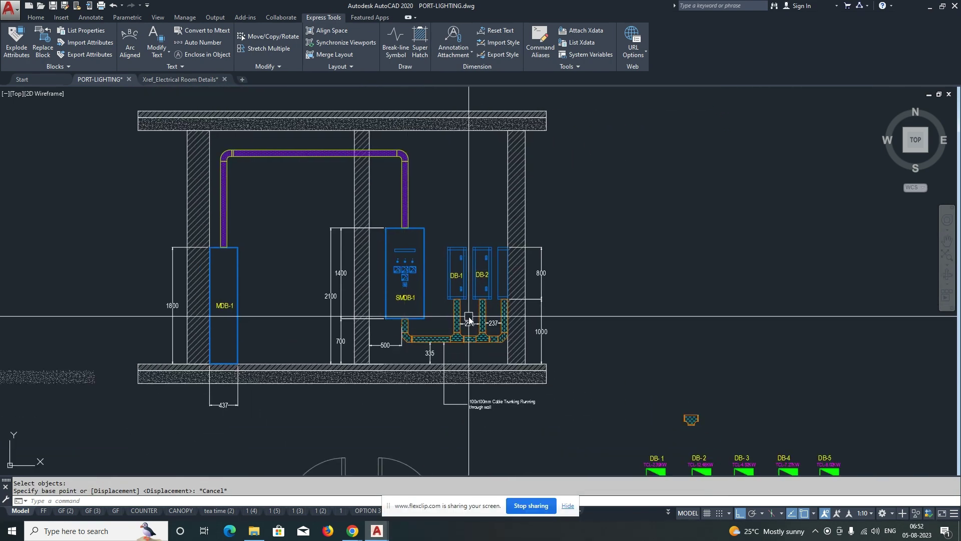
scroll(480, 325, "up", 3)
scroll(476, 308, "down", 3)
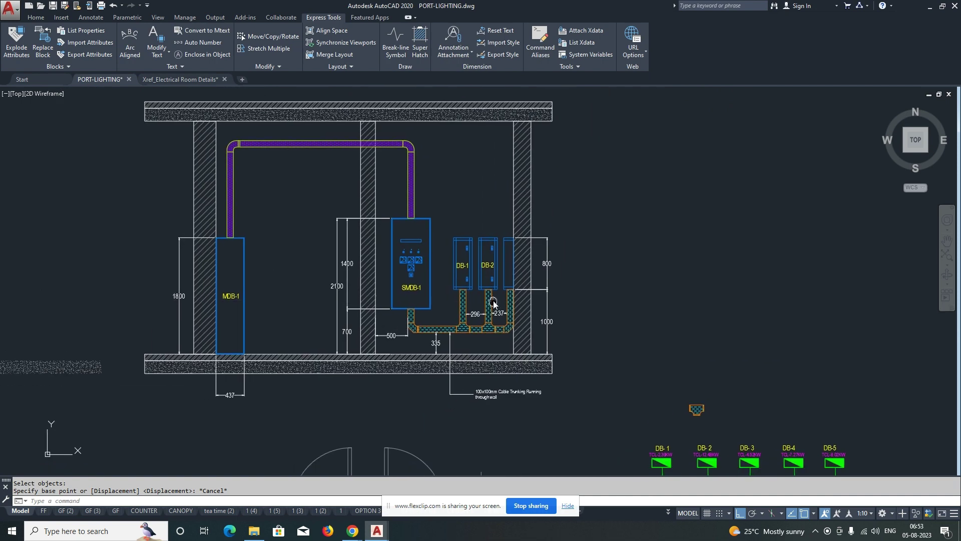
middle_click_drag(476, 309, 493, 306)
mouse_move(471, 345)
middle_mouse_down()
mouse_move(508, 326)
mouse_move(510, 261)
middle_mouse_up()
scroll(506, 325, "down", 3)
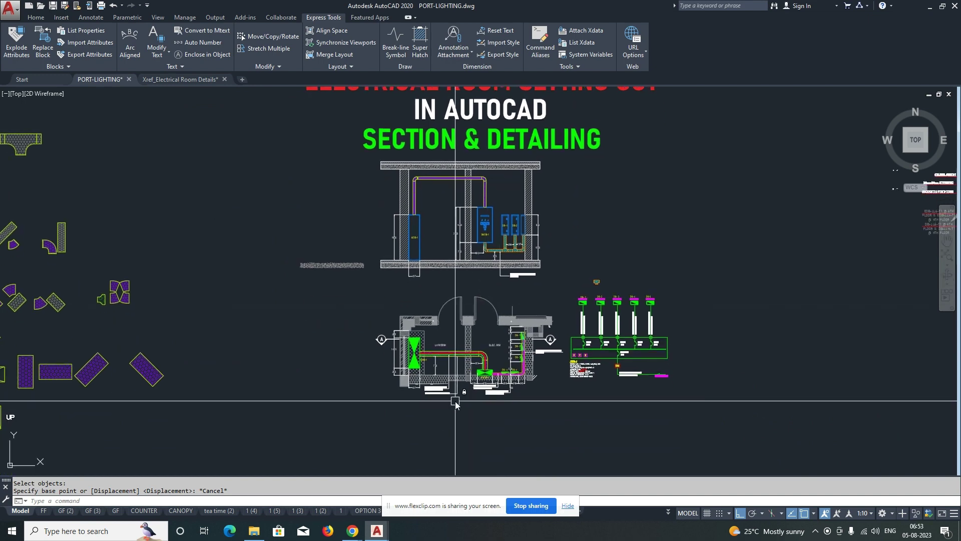
scroll(389, 382, "up", 5)
left_click(419, 406)
key("Return")
left_click(419, 404)
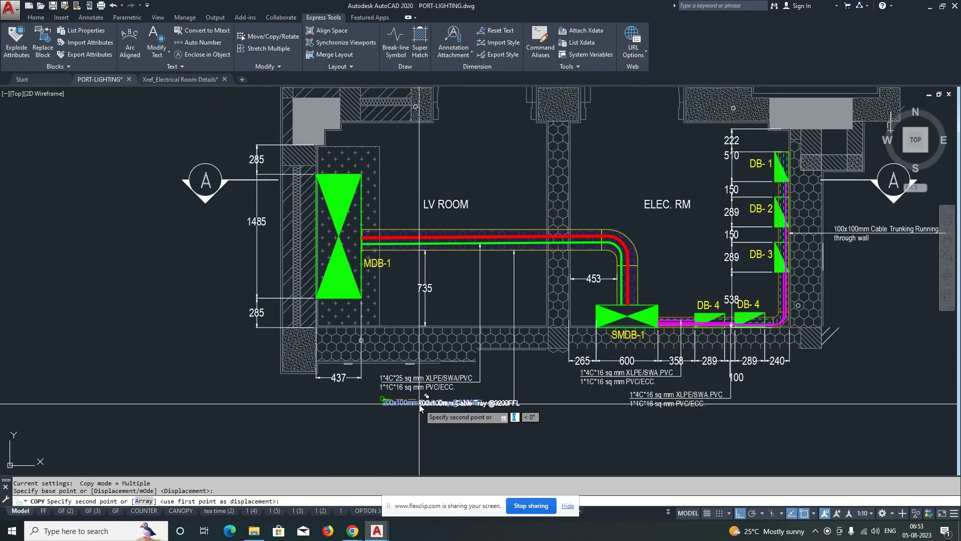
scroll(424, 380, "down", 3)
middle_click_drag(425, 379, 428, 280)
scroll(422, 263, "up", 4)
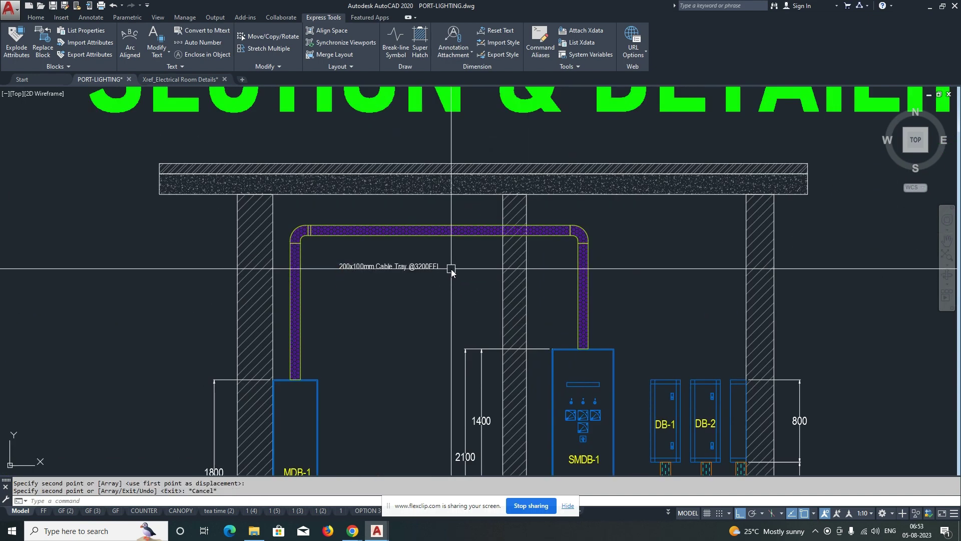
key("Escape")
key("Escape")
key("Escape")
Step: Draw a quick leader from the underside of the horizontal cable tray to the end of its note
type("le")
key("Return")
scroll(452, 247, "up", 2)
left_click(458, 232)
left_click(450, 273)
scroll(449, 273, "up", 4)
left_click(418, 271)
key("Escape")
scroll(390, 269, "down", 3)
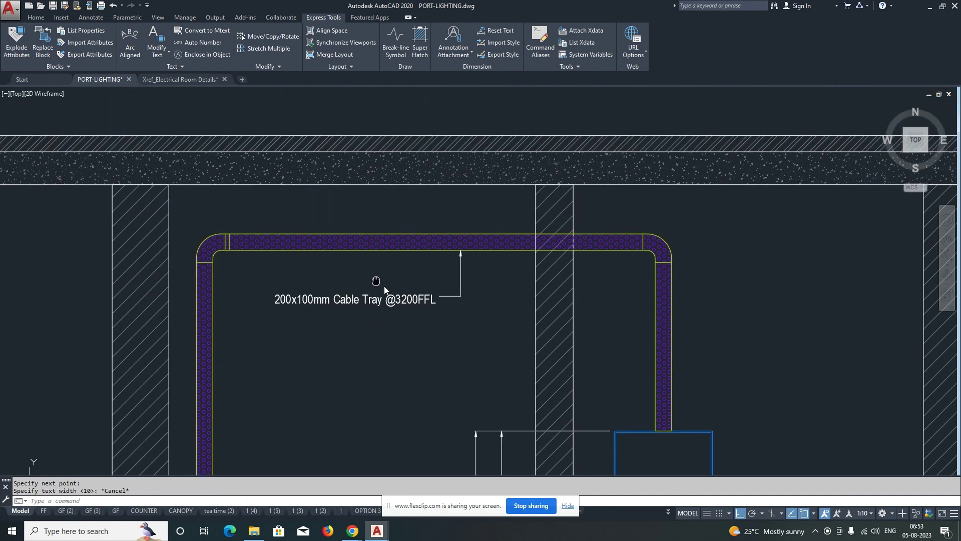
Step: Draw a narrow vertical rectangle about 400 mm long as a tray support from the ceiling slab soffit past the tray's underside
scroll(373, 281, "up", 2)
type("rec")
key("Return")
left_click(317, 207)
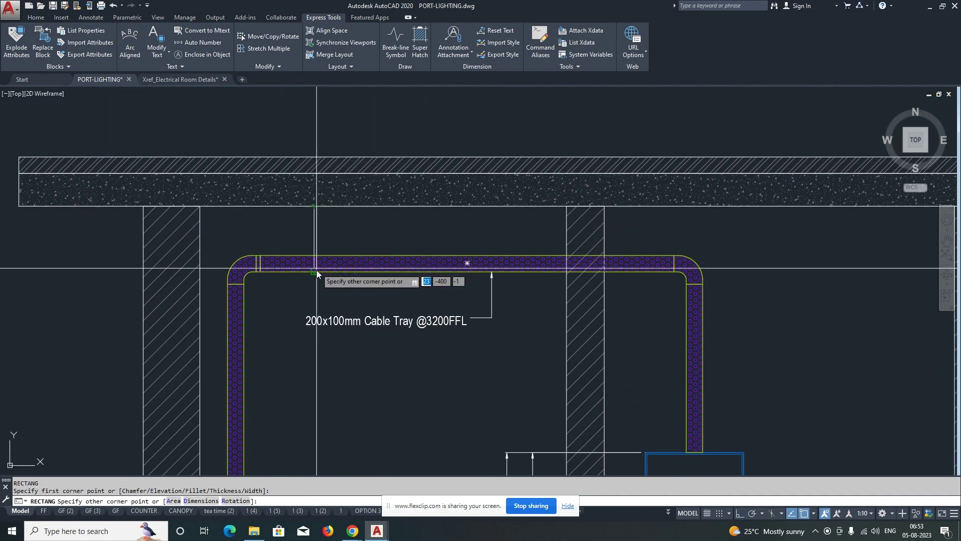
scroll(319, 273, "up", 4)
left_click(310, 277)
scroll(309, 277, "down", 4)
Step: Copy the tray support 1200 mm to the right along the horizontal cable tray
type("co")
key("Return")
type("l")
key("Return")
key("Return")
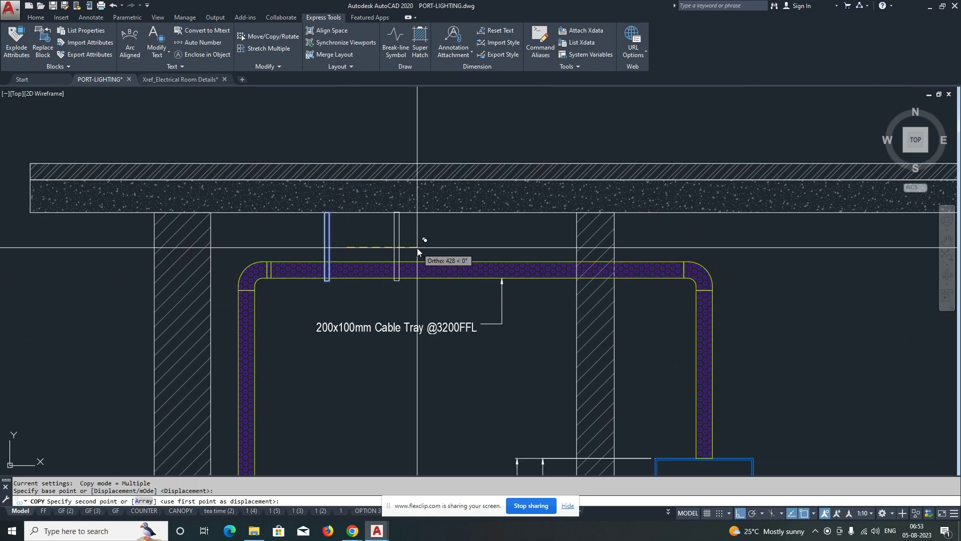
type("1200")
key("Return")
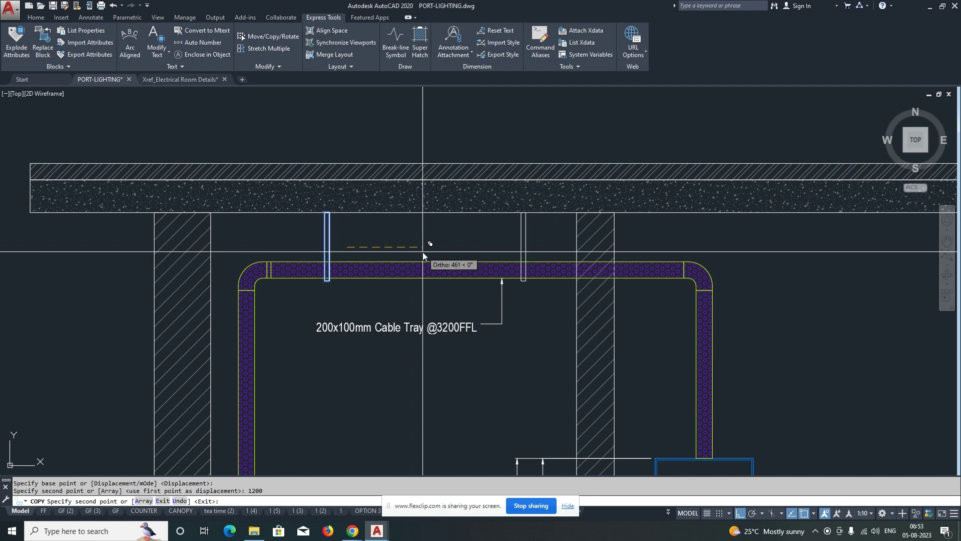
key("Escape")
Step: Copy the tray support again to a position just before the tray bend above SMDB-1
key("Return")
left_click(500, 317)
left_click(638, 322)
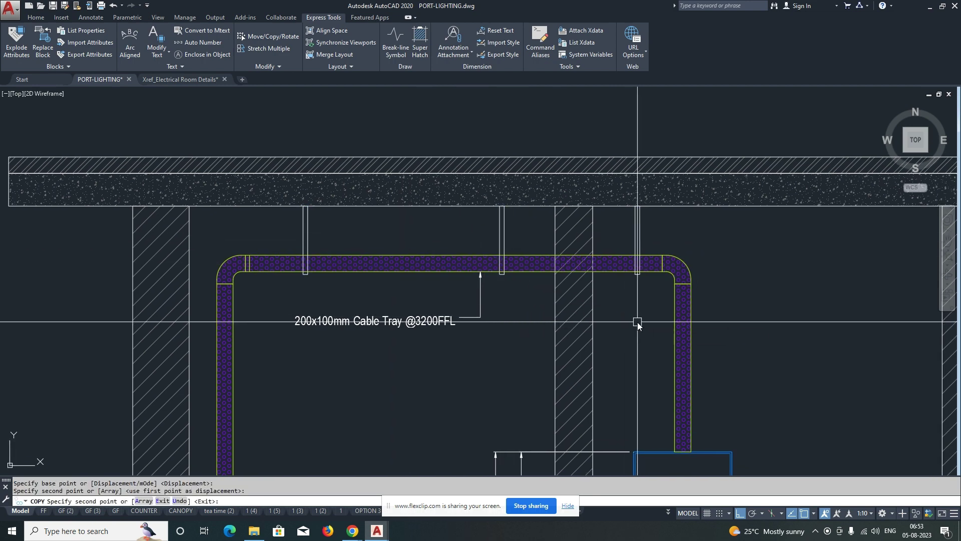
key("Escape")
scroll(506, 280, "down", 3)
scroll(350, 293, "up", 3)
scroll(422, 297, "down", 5)
scroll(410, 259, "up", 3)
scroll(409, 260, "up", 2)
scroll(423, 298, "down", 2)
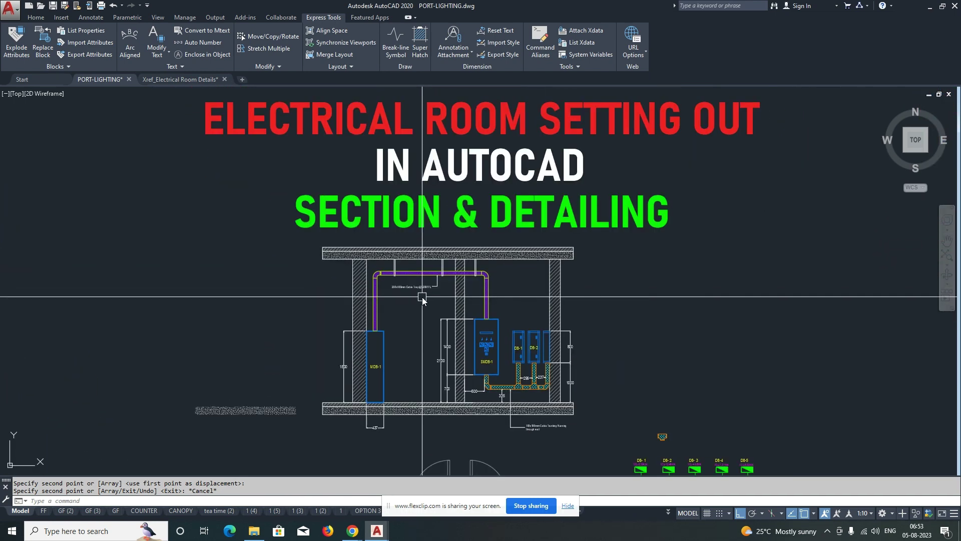